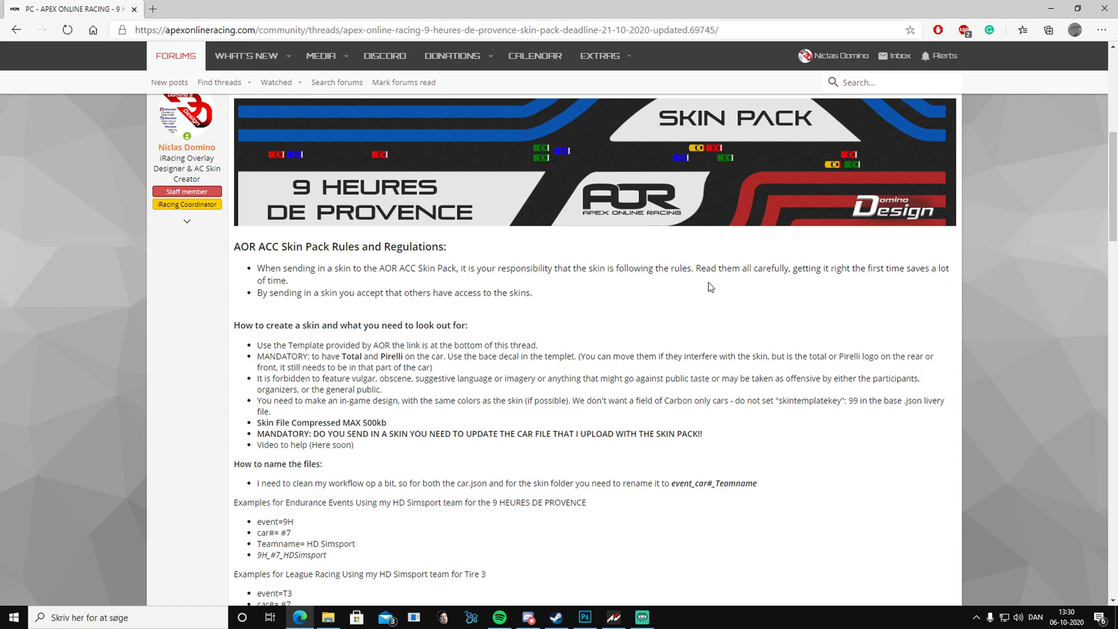
# Read the skin creation rules on mandatory decals, forbidden content, in-game design, compressed file size and updating the car file
pyautogui.scroll(-2, 710, 287)
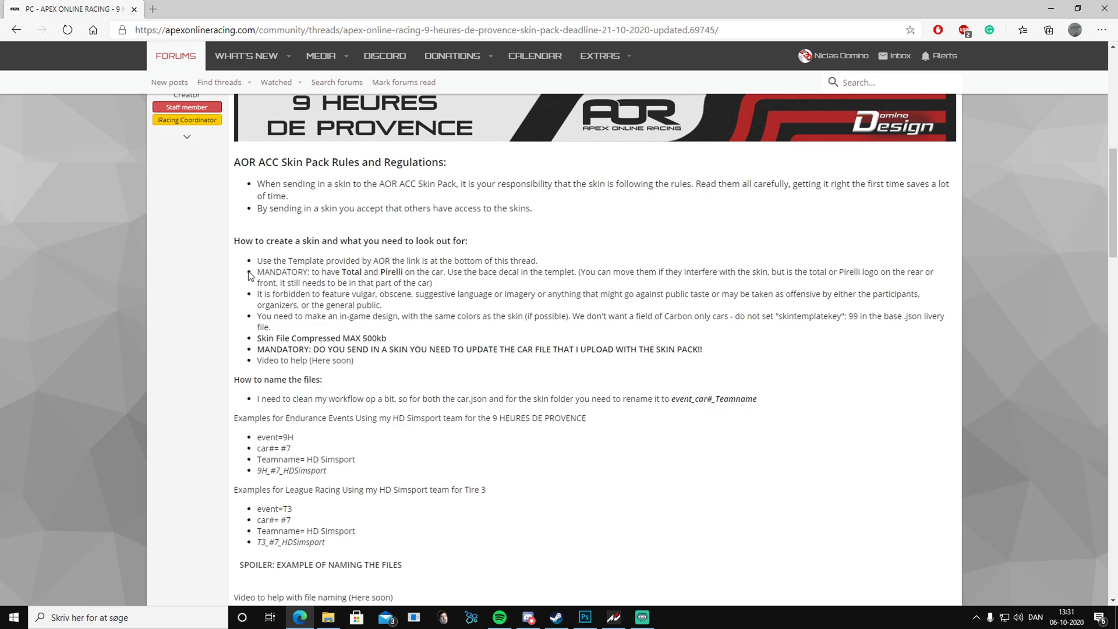
pyautogui.moveTo(255, 274); pyautogui.dragTo(409, 271)
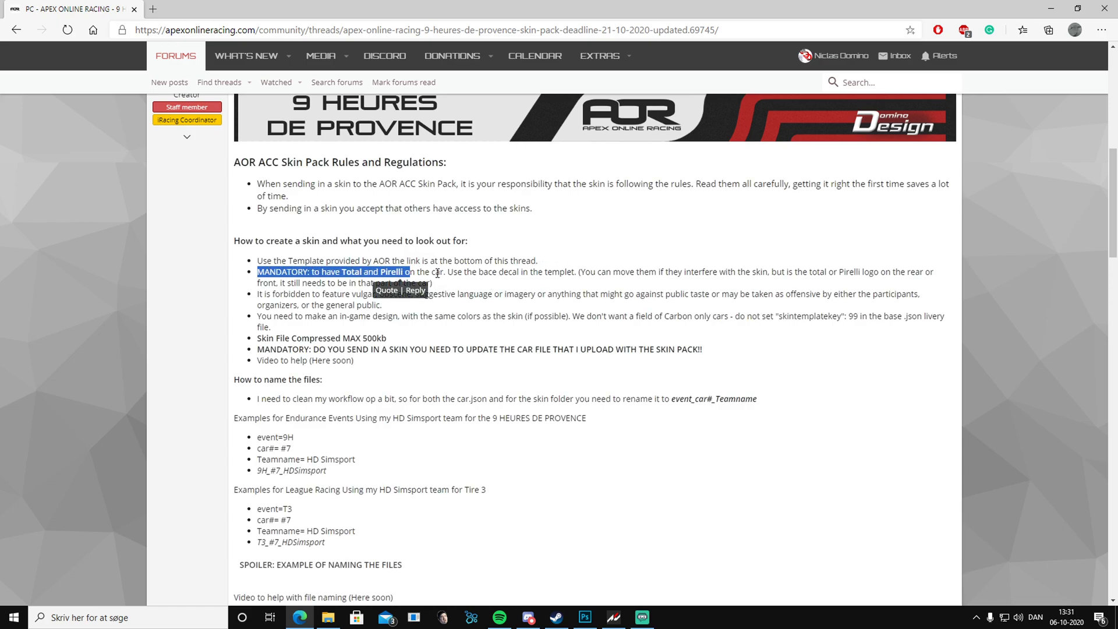
pyautogui.click(437, 273)
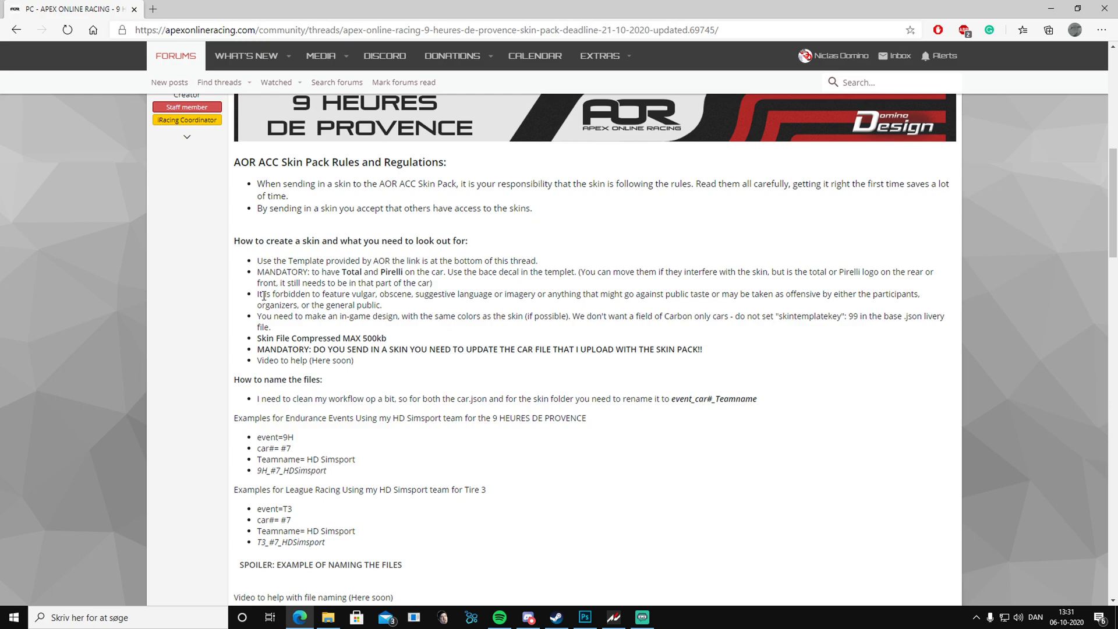
pyautogui.moveTo(259, 296); pyautogui.dragTo(396, 310)
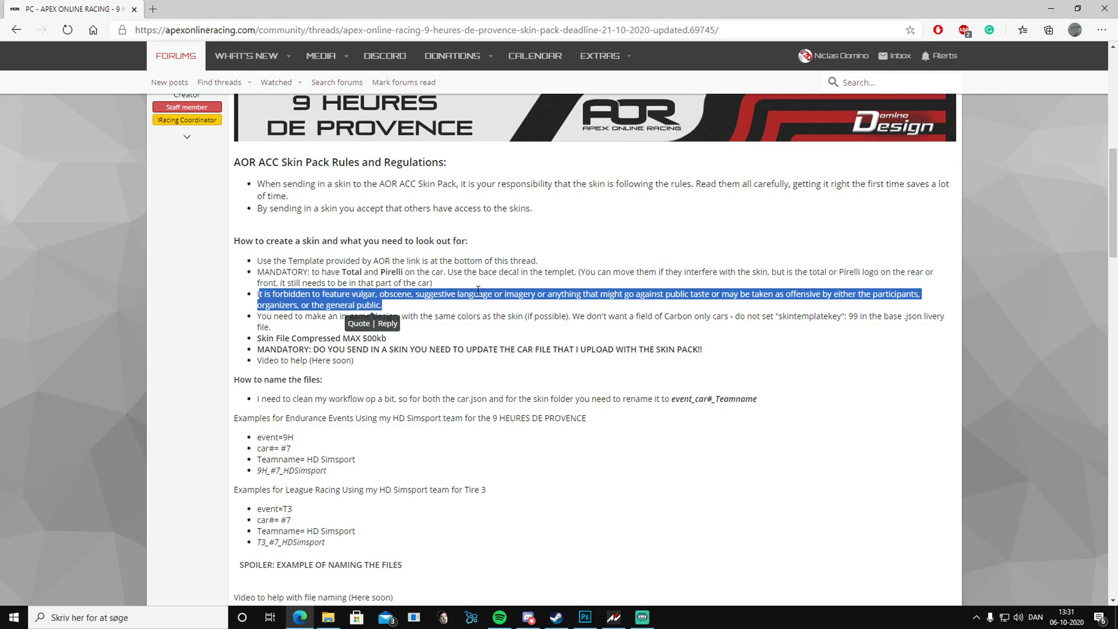
pyautogui.click(576, 299)
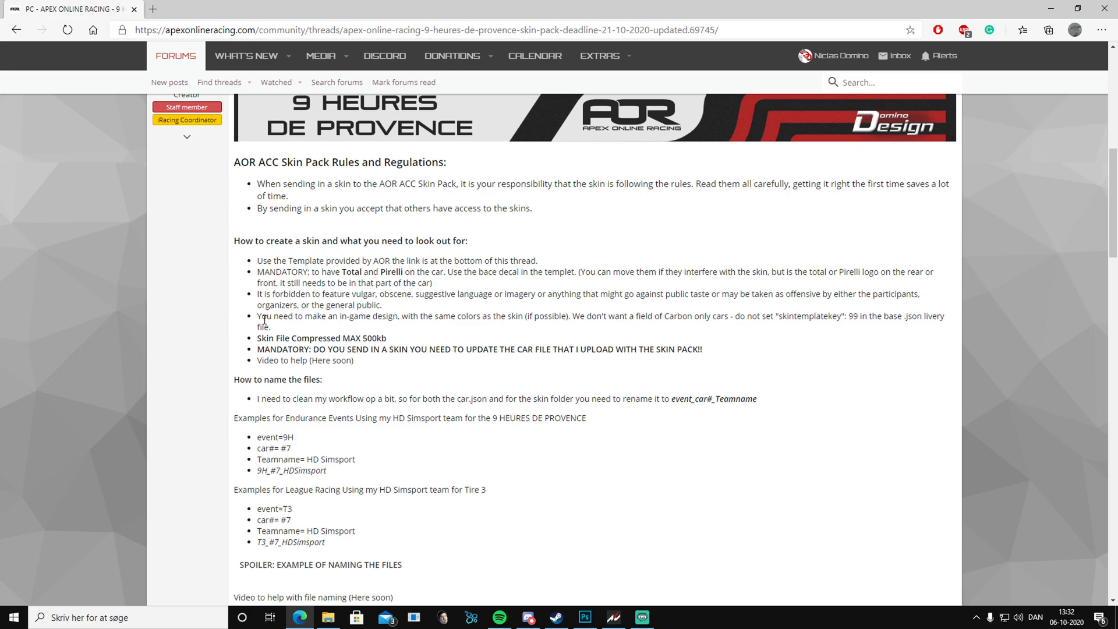
pyautogui.moveTo(260, 317); pyautogui.dragTo(574, 317)
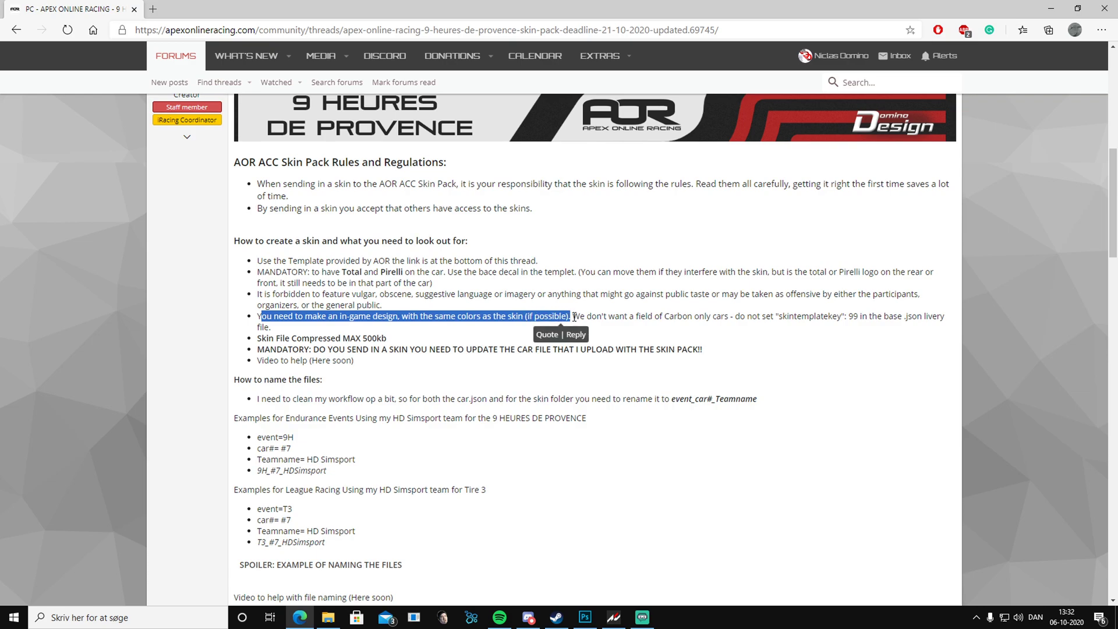
pyautogui.click(575, 317)
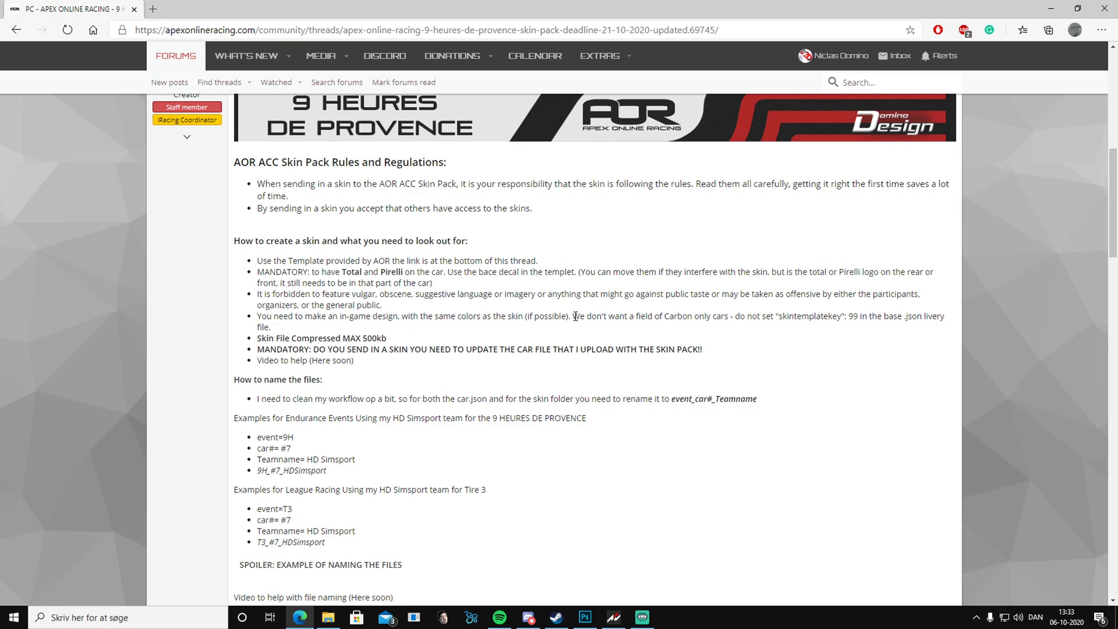
pyautogui.moveTo(659, 317); pyautogui.dragTo(749, 312)
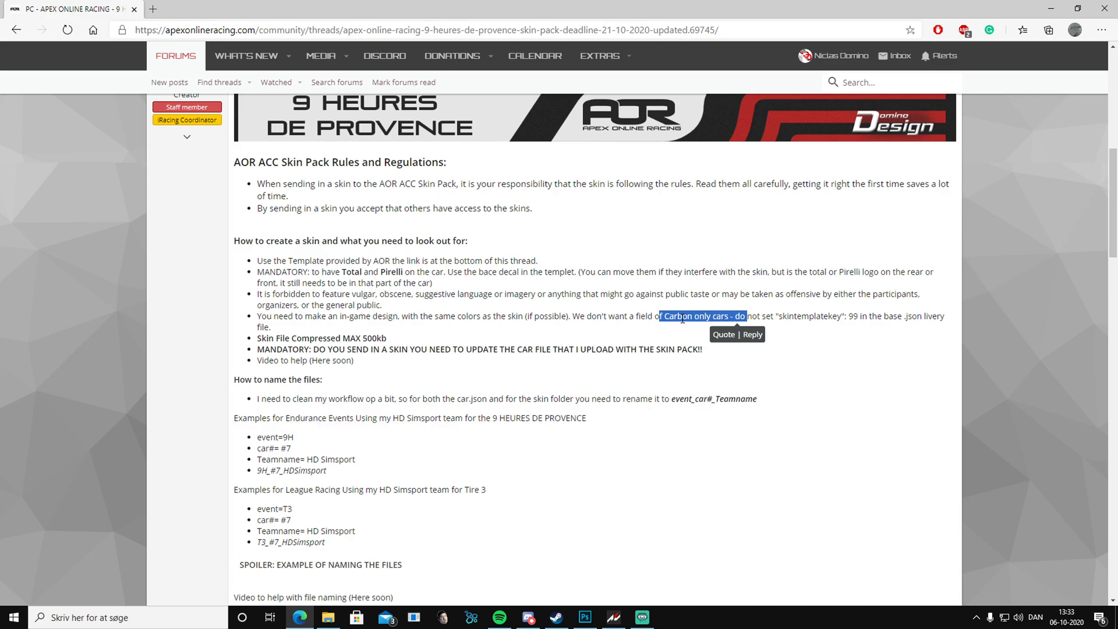
pyautogui.click(413, 315)
pyautogui.moveTo(258, 342); pyautogui.dragTo(405, 335)
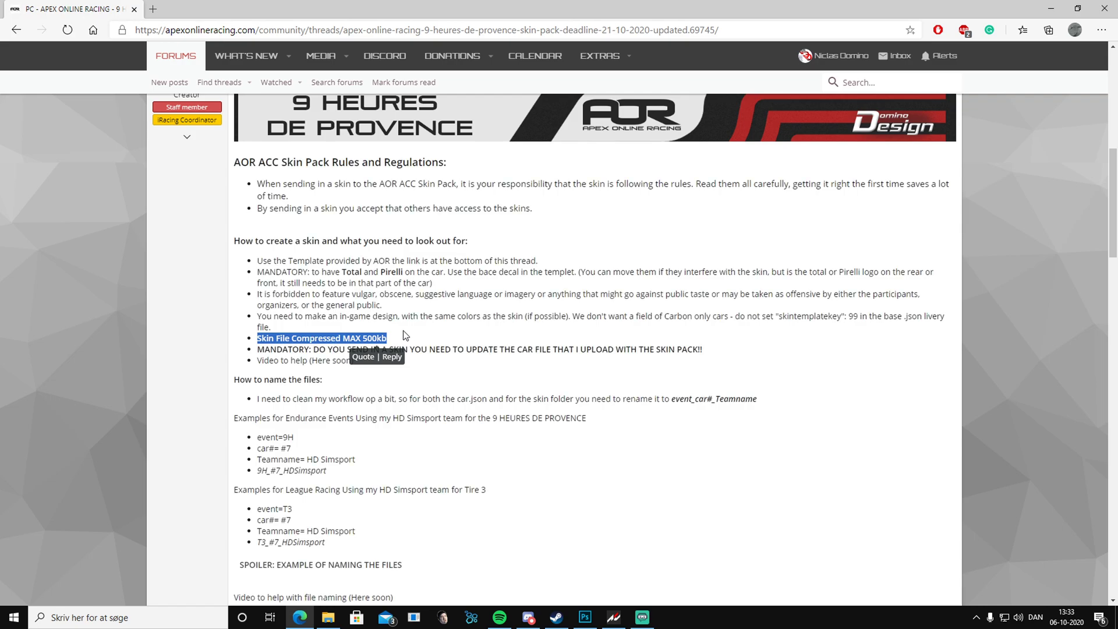
pyautogui.click(406, 336)
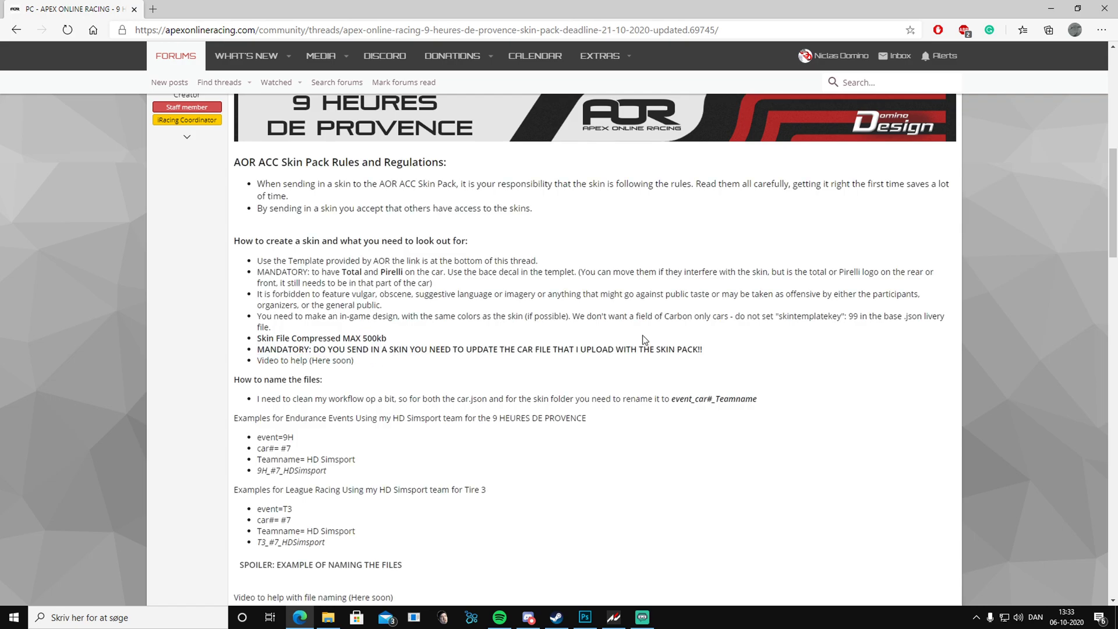
pyautogui.tripleClick(707, 350)
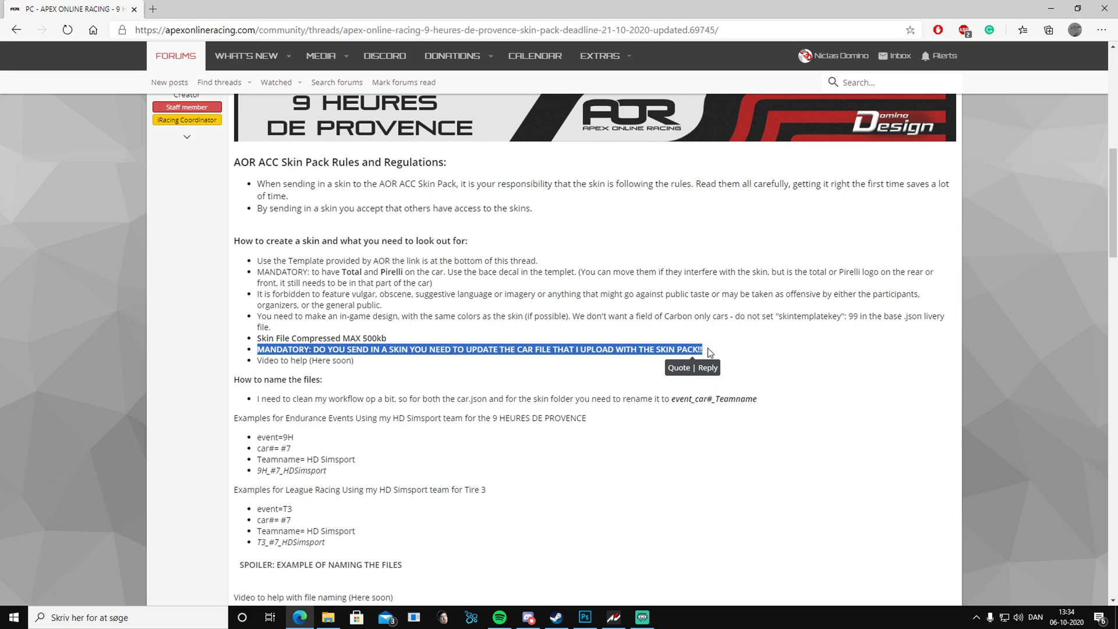
pyautogui.scroll(-3, 710, 353)
pyautogui.click(707, 336)
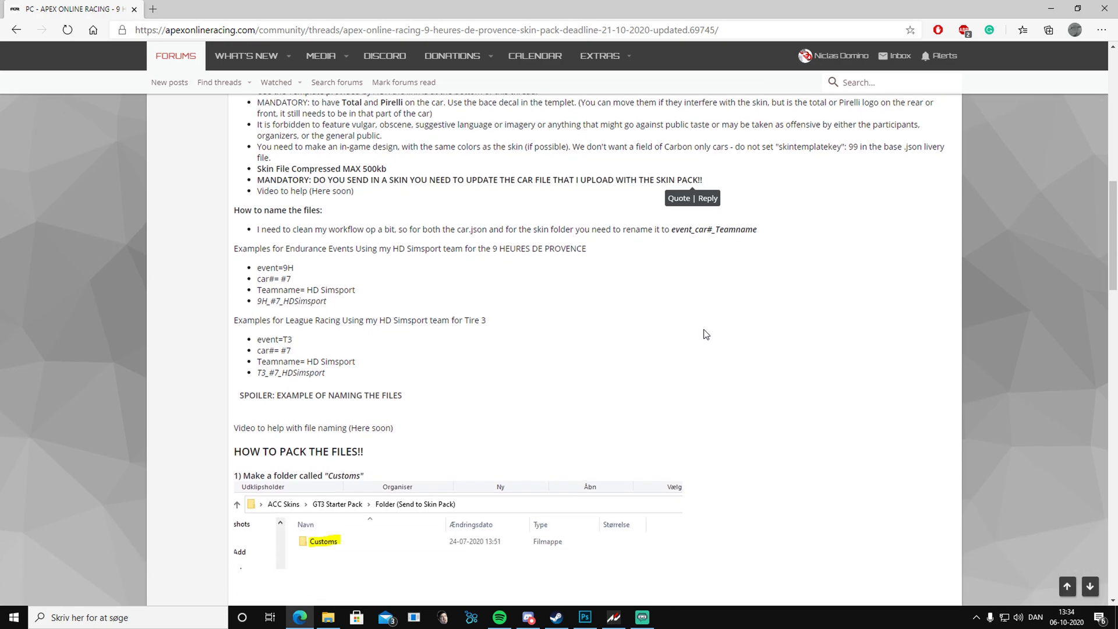
# Switch to Assetto Corsa Competizione and add a custom car based on the 2019 McLaren 720S GT3
pyautogui.click(1043, 12)
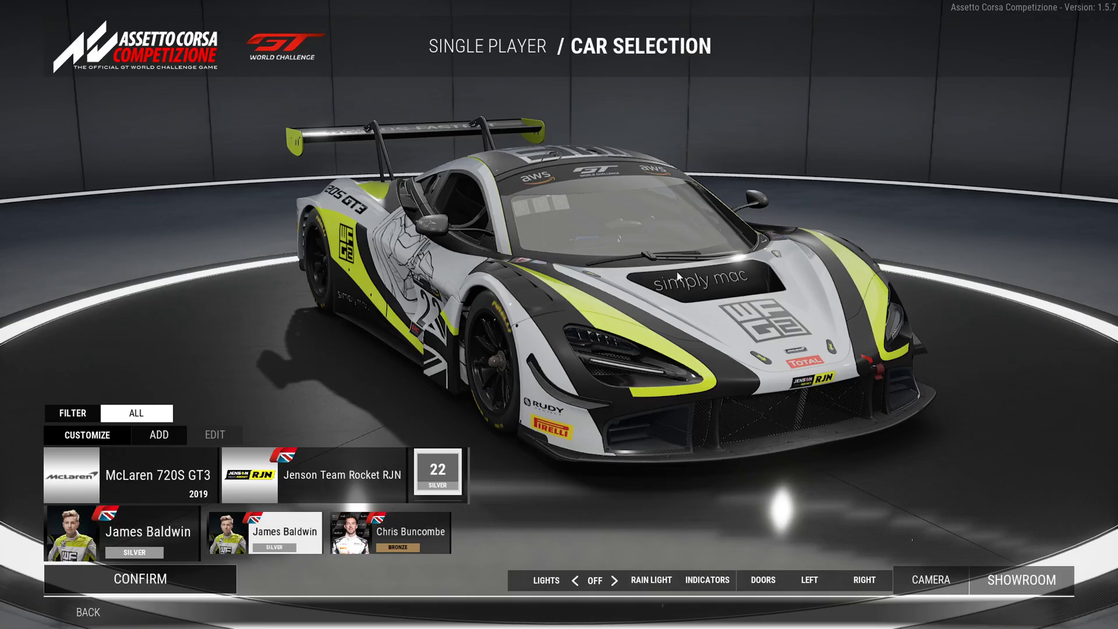
pyautogui.moveTo(677, 272); pyautogui.dragTo(570, 274)
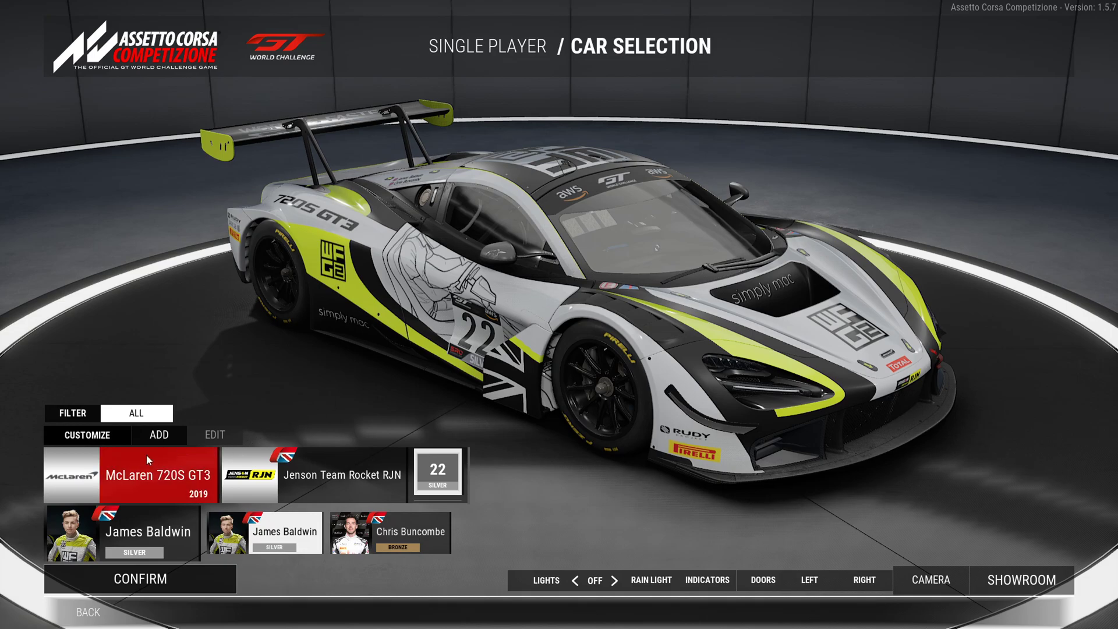
pyautogui.click(152, 439)
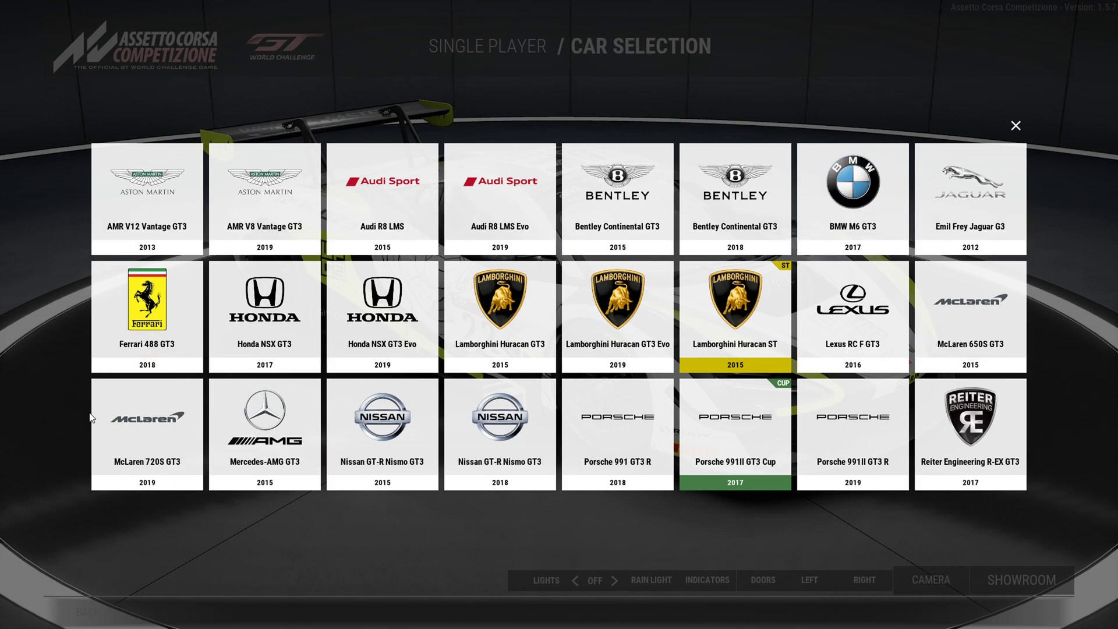
pyautogui.click(177, 432)
# Name the custom car's team HD Simsport and set its car number to 7
pyautogui.moveTo(393, 312); pyautogui.dragTo(644, 226)
pyautogui.click(453, 437)
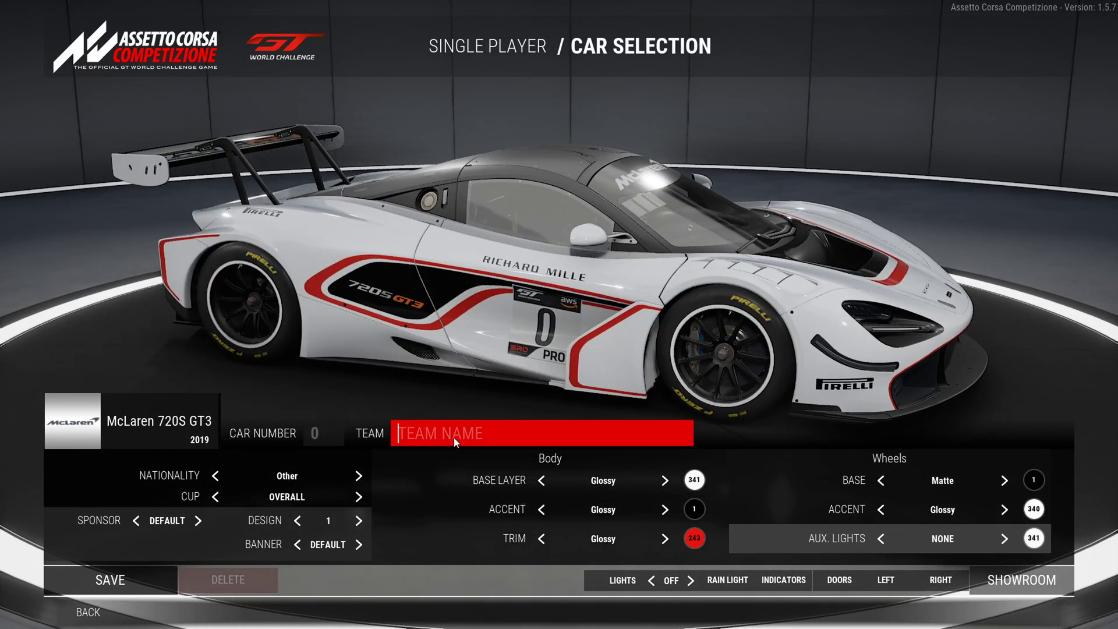
pyautogui.write('HD Simsport')
pyautogui.press('Return')
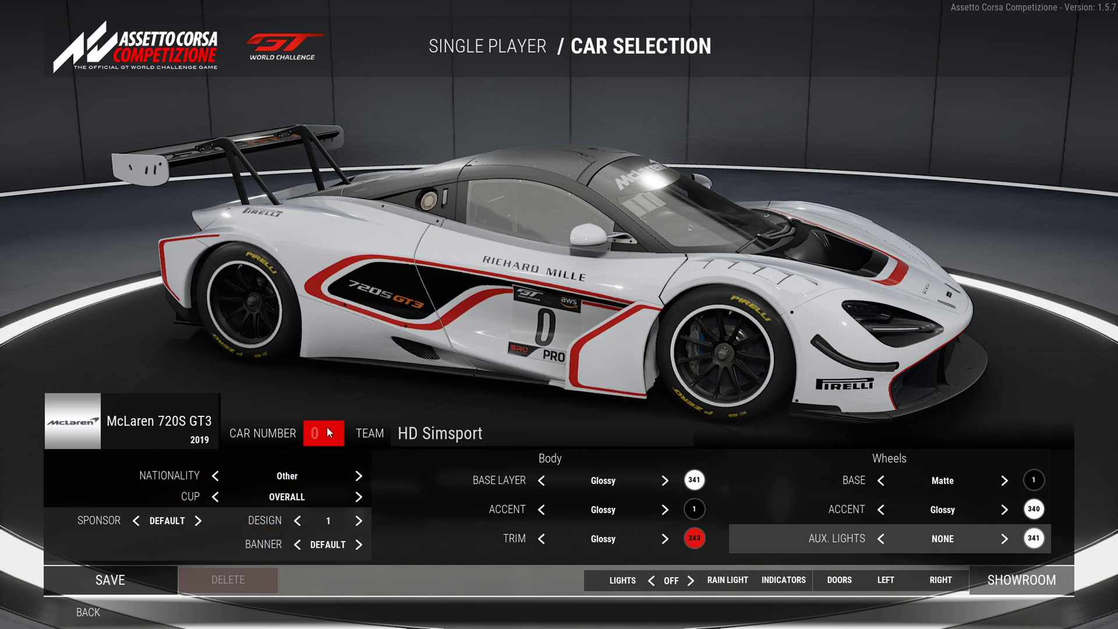
pyautogui.write('7')
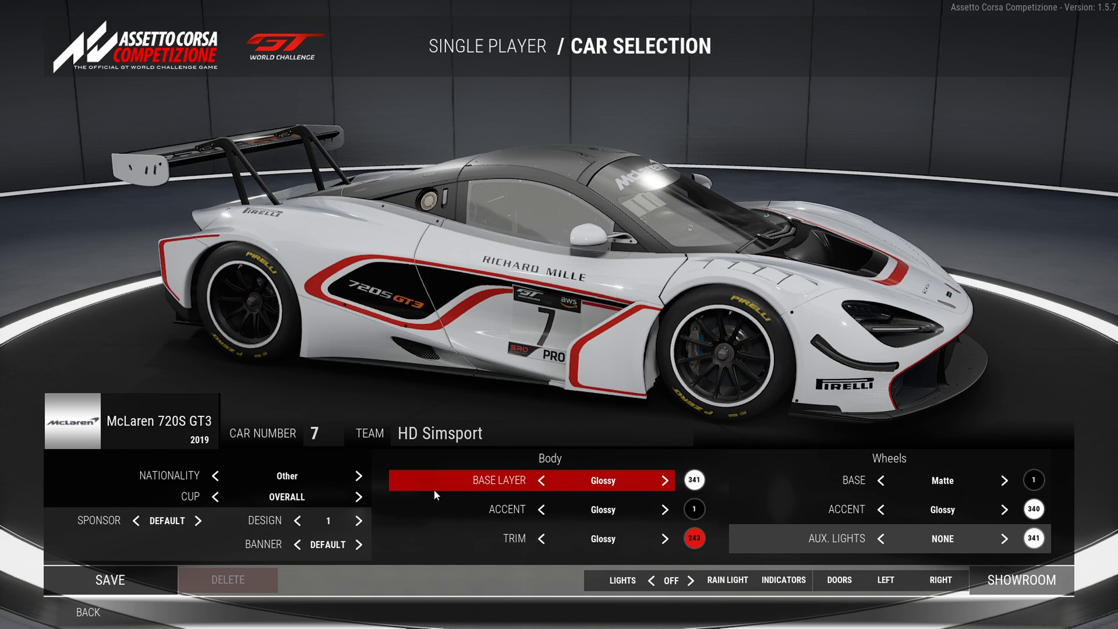
# Set the custom car's nationality to Denmark
pyautogui.click(359, 477)
pyautogui.click(360, 478)
pyautogui.click(360, 479)
pyautogui.click(361, 478)
pyautogui.click(360, 479)
pyautogui.click(361, 478)
pyautogui.click(360, 478)
pyautogui.click(360, 478)
pyautogui.click(361, 478)
pyautogui.click(361, 479)
pyautogui.click(360, 479)
pyautogui.click(360, 479)
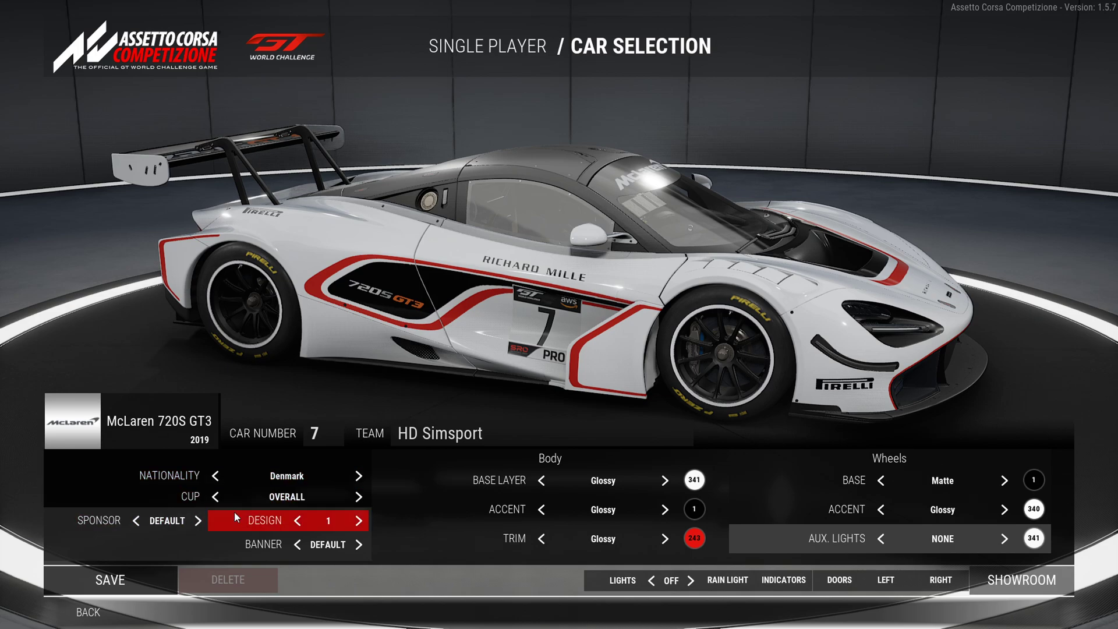
# Set the body trim to green colour 515 with a Matte finish
pyautogui.moveTo(388, 318); pyautogui.dragTo(291, 349)
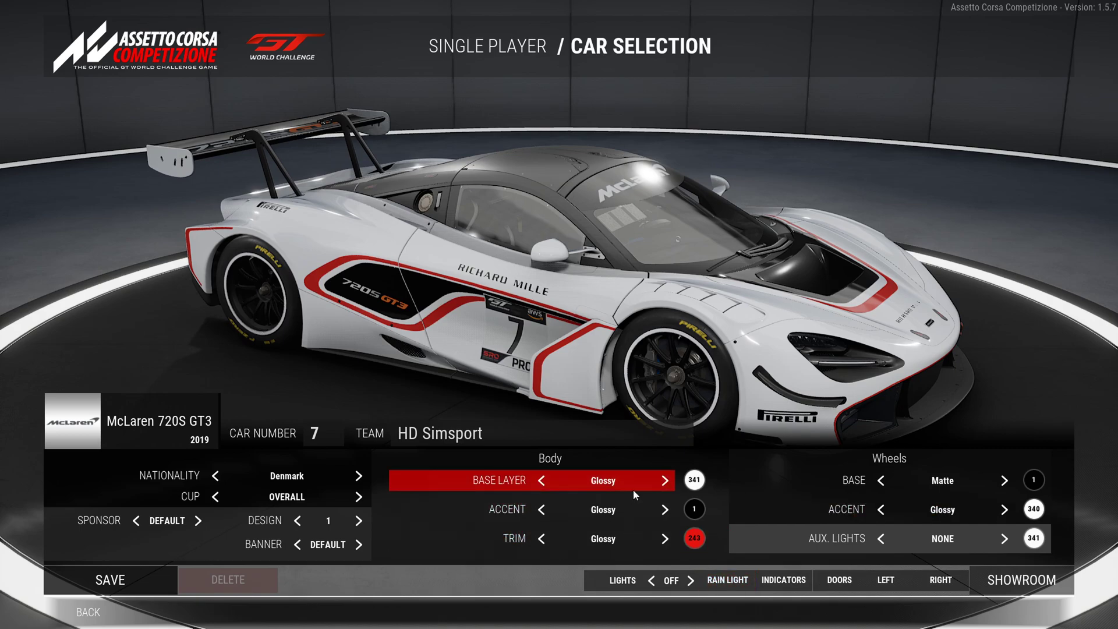
pyautogui.click(694, 539)
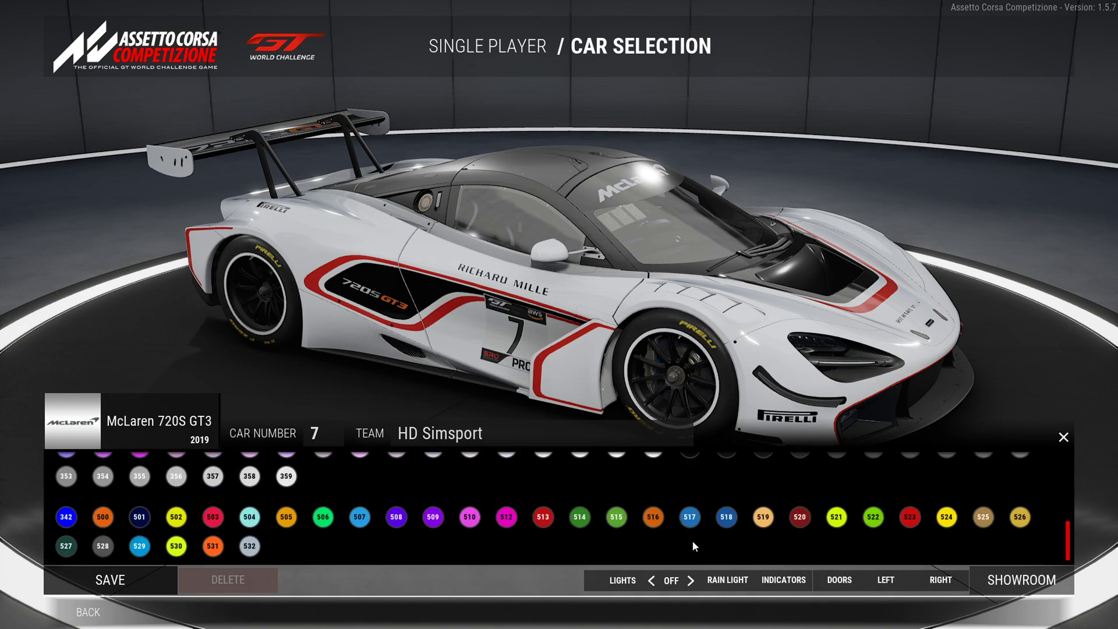
pyautogui.click(632, 515)
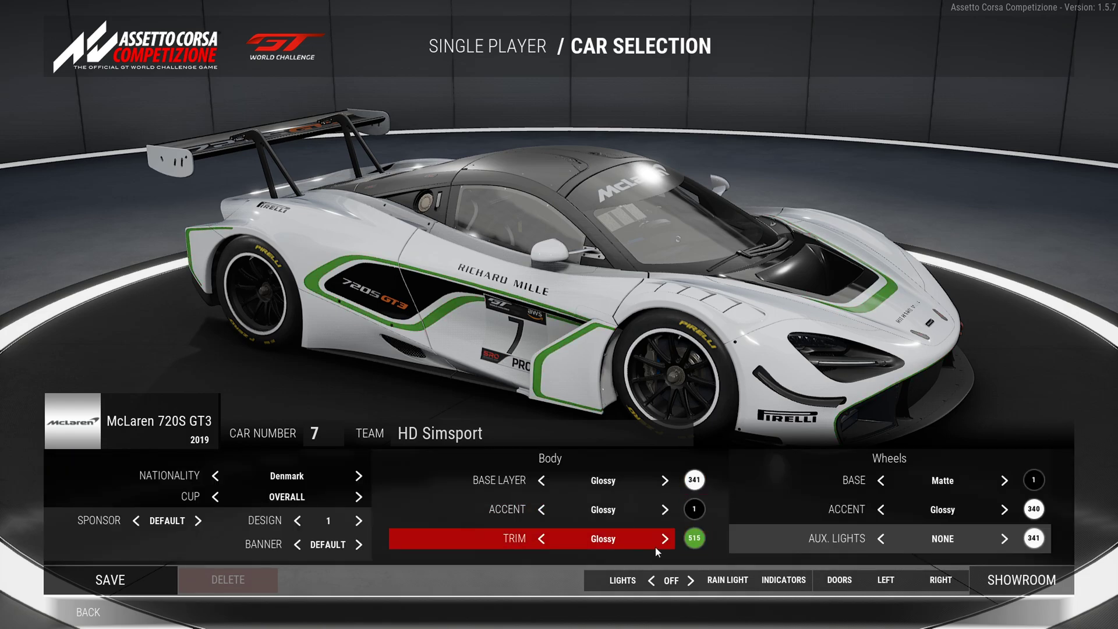
pyautogui.click(671, 540)
# Set the body's base layer to colour 359 with a Metallic finish
pyautogui.click(665, 481)
pyautogui.click(666, 481)
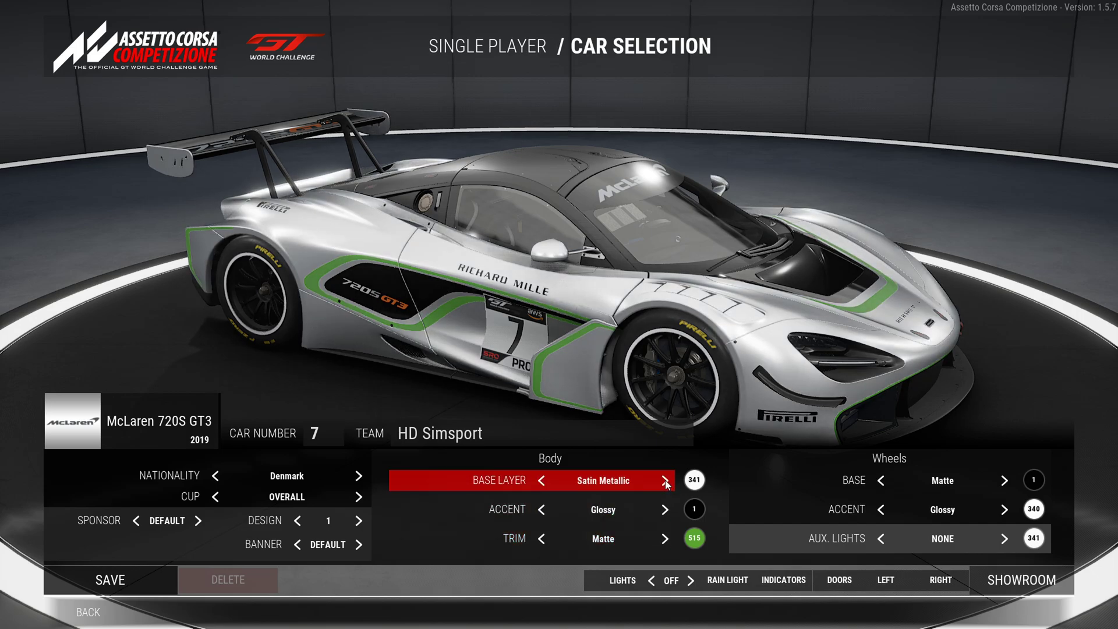
pyautogui.click(694, 481)
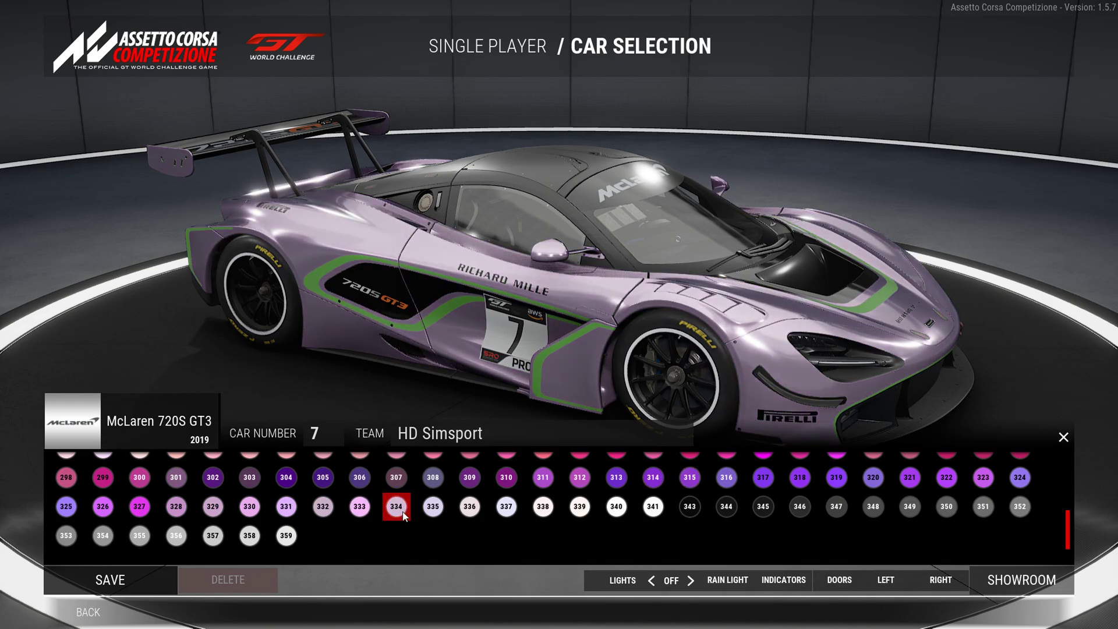
pyautogui.click(289, 536)
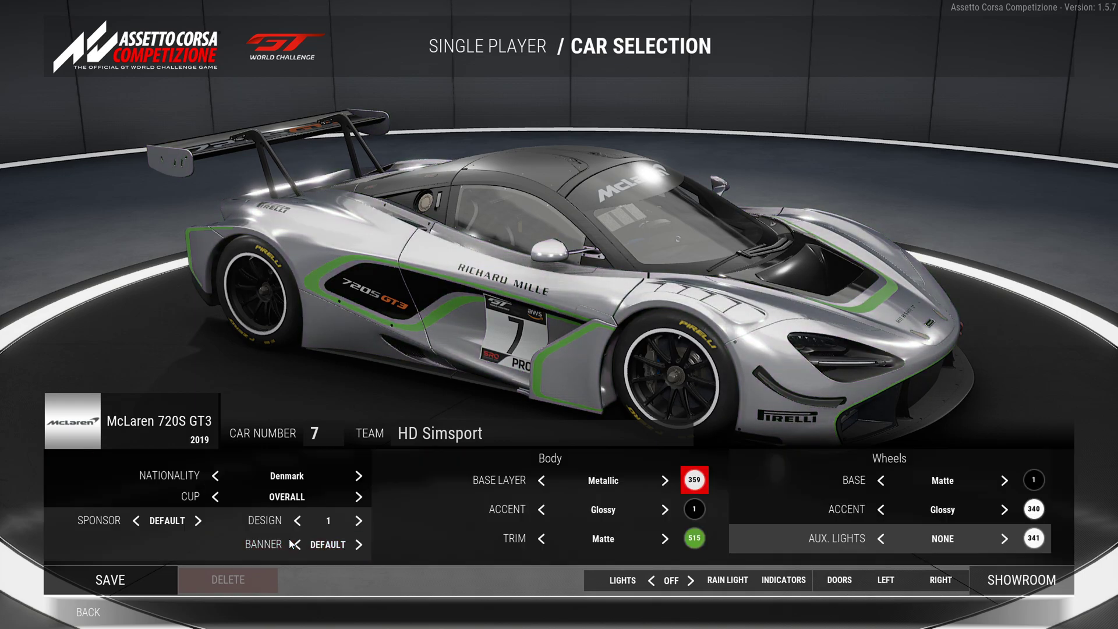
pyautogui.moveTo(407, 326); pyautogui.dragTo(718, 240)
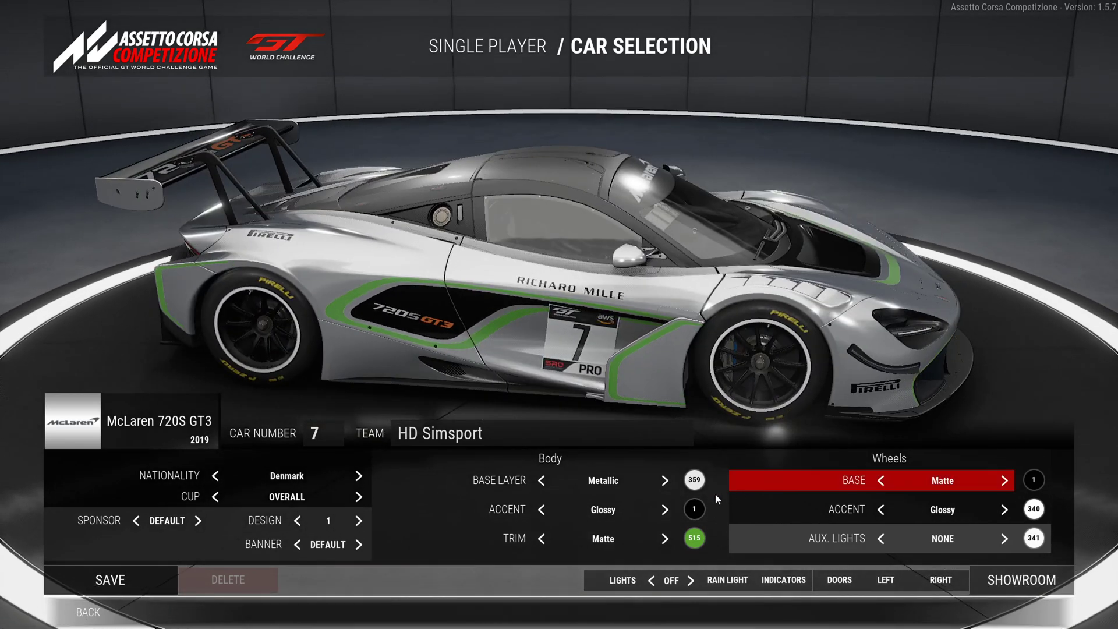
# Change the base layer's finish to Chrome and save the custom car
pyautogui.click(664, 481)
pyautogui.moveTo(669, 378); pyautogui.dragTo(453, 113)
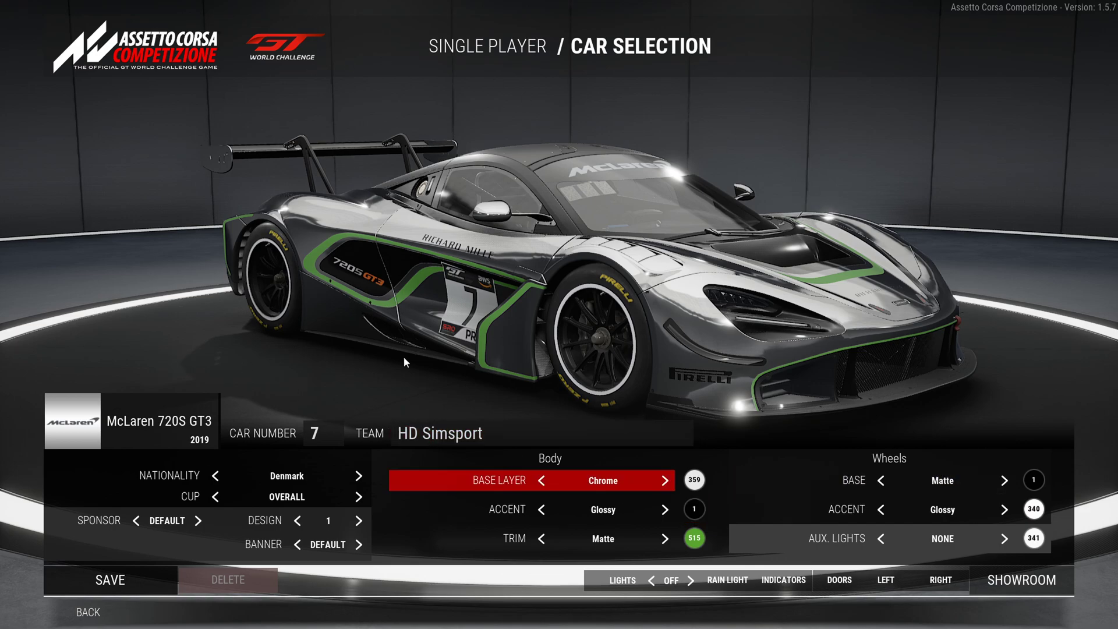
pyautogui.click(139, 582)
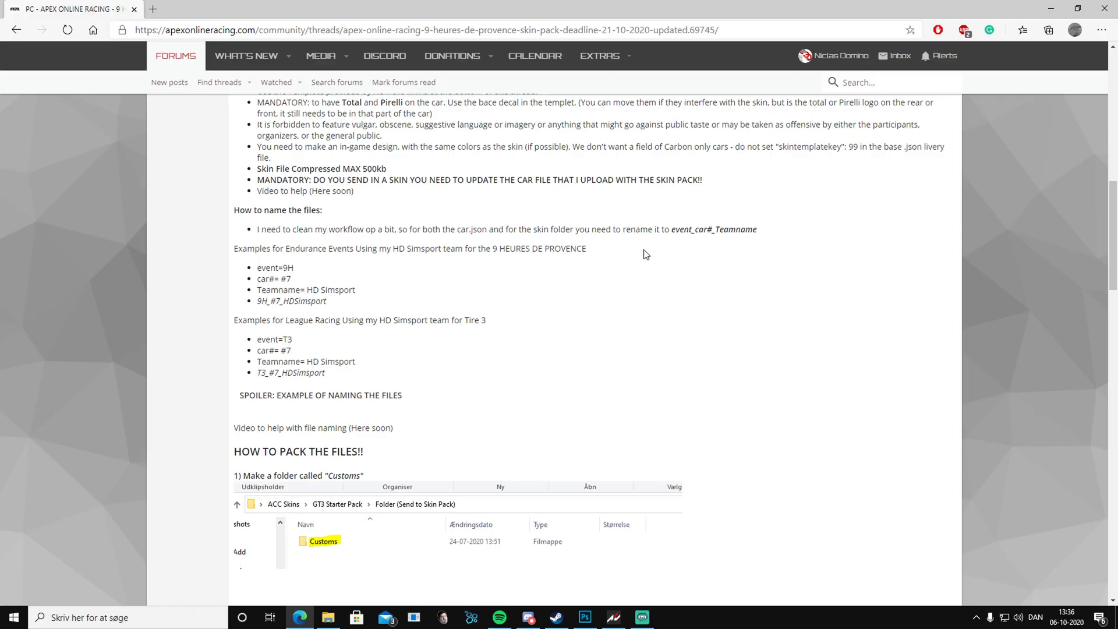
# Return to the forum thread in the browser and review the naming rule for the car.json and skin folder
pyautogui.scroll(-1, 567, 295)
pyautogui.scroll(1, 565, 294)
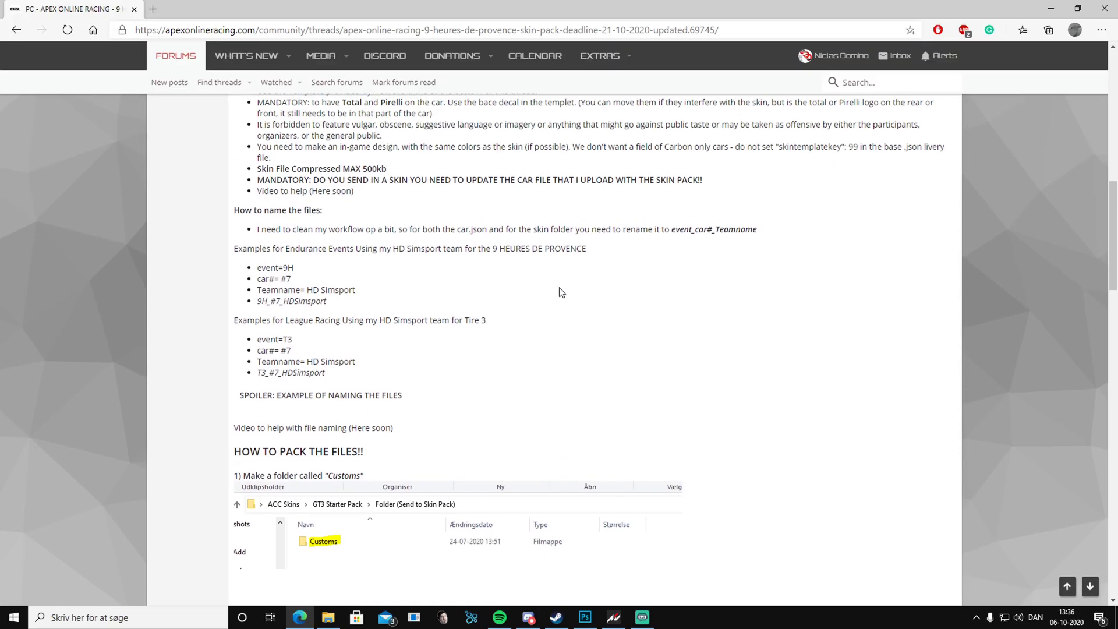
pyautogui.moveTo(258, 229); pyautogui.dragTo(580, 229)
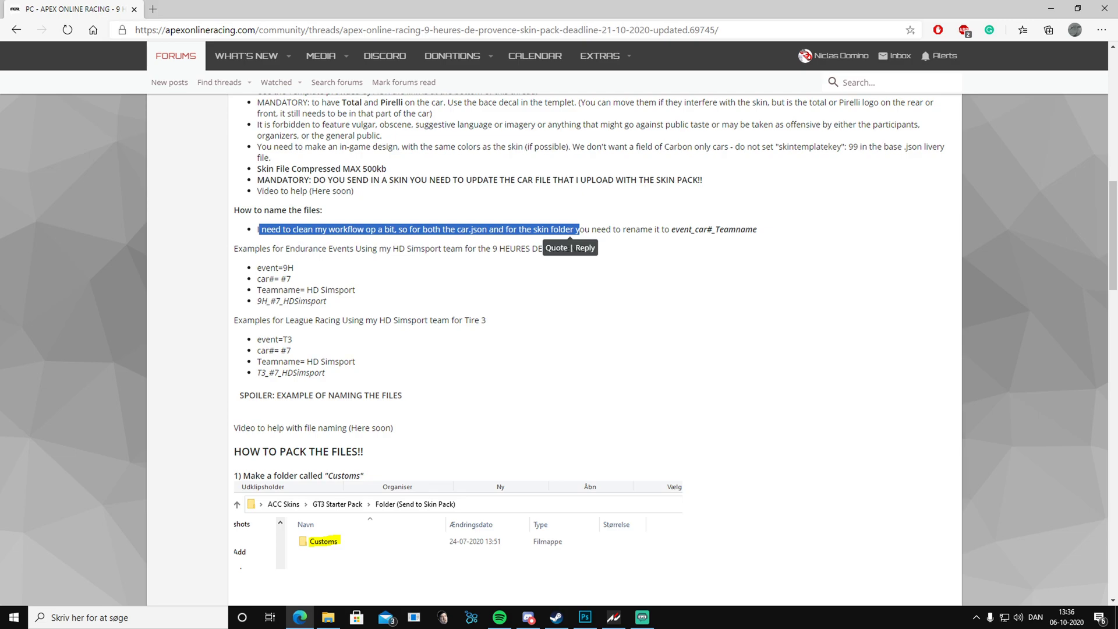
pyautogui.click(643, 230)
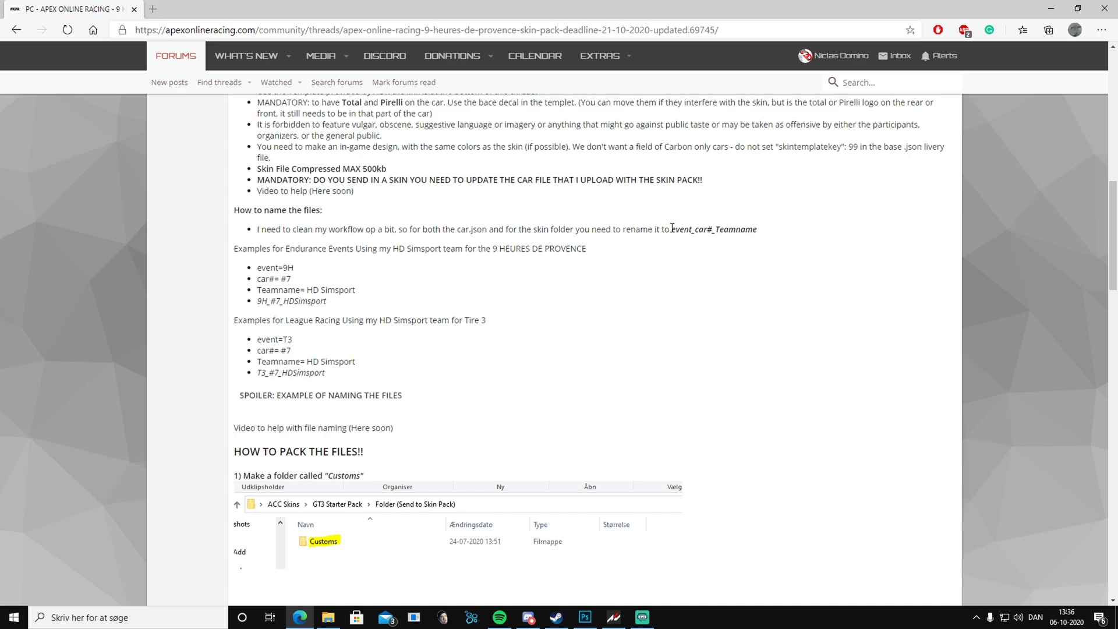
pyautogui.moveTo(672, 229); pyautogui.dragTo(761, 233)
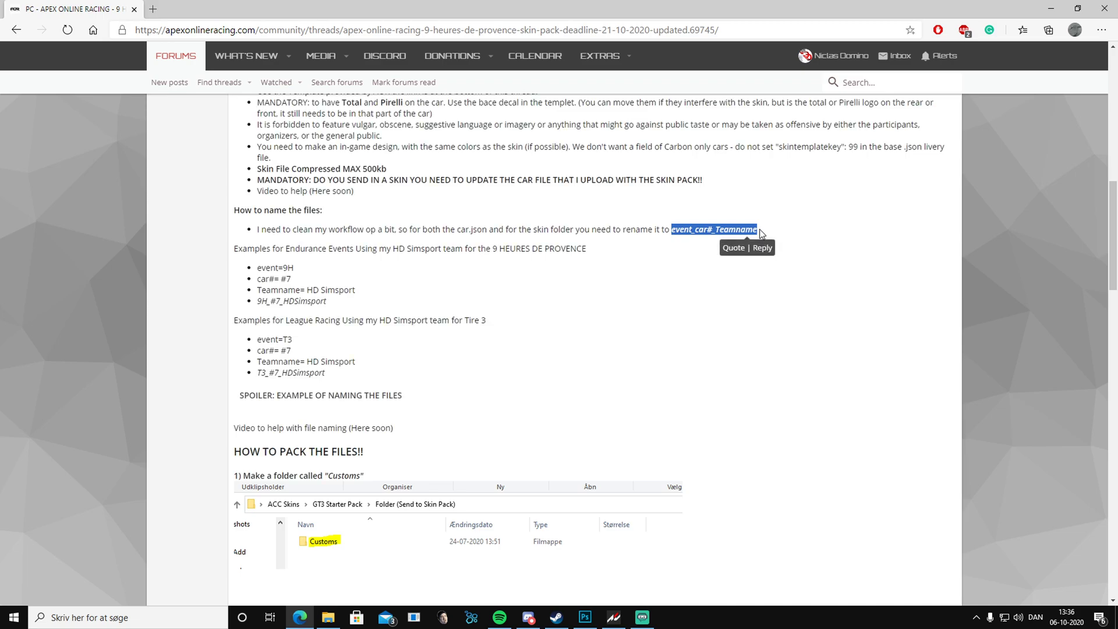
pyautogui.click(729, 231)
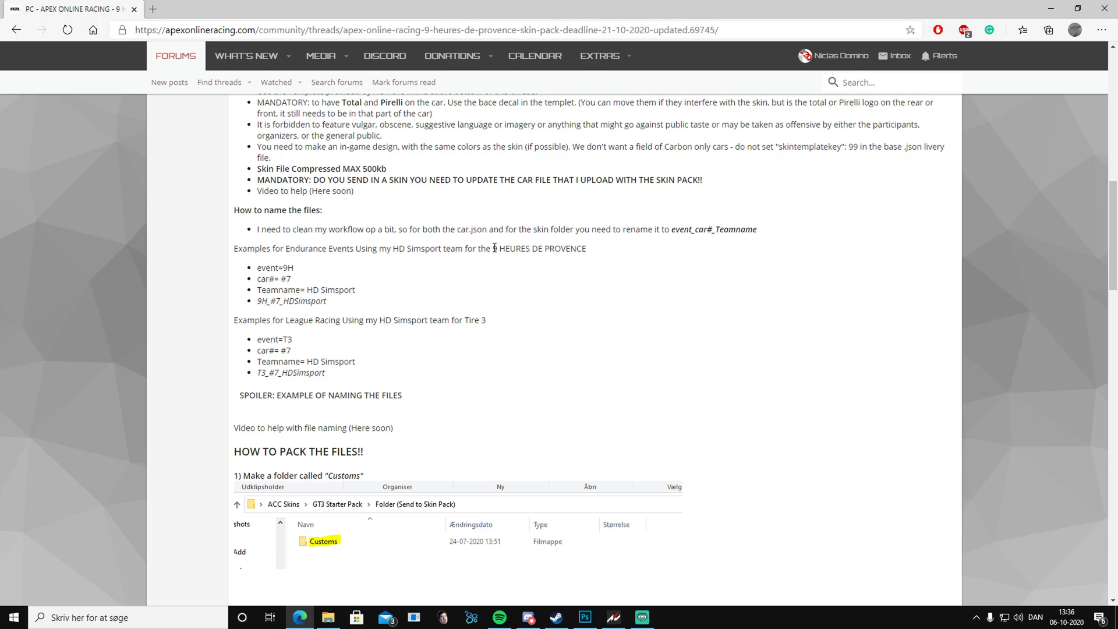
pyautogui.scroll(4, 494, 247)
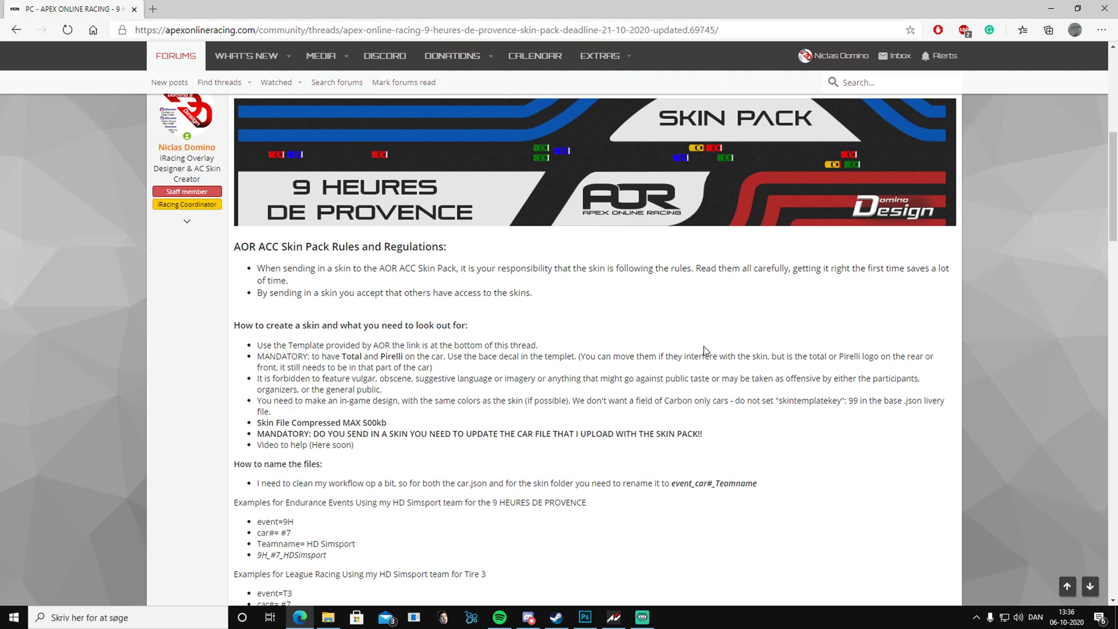
pyautogui.scroll(-4, 725, 173)
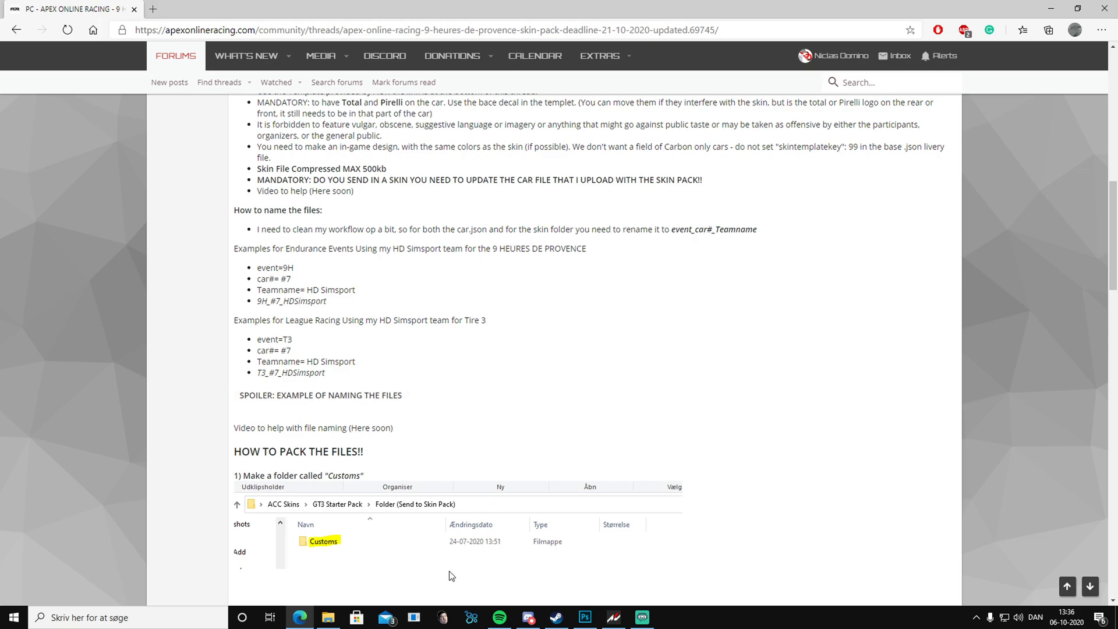
# Switch to File Explorer and open Documents > Assetto Corsa Competizione > Customs > Cars
pyautogui.click(328, 617)
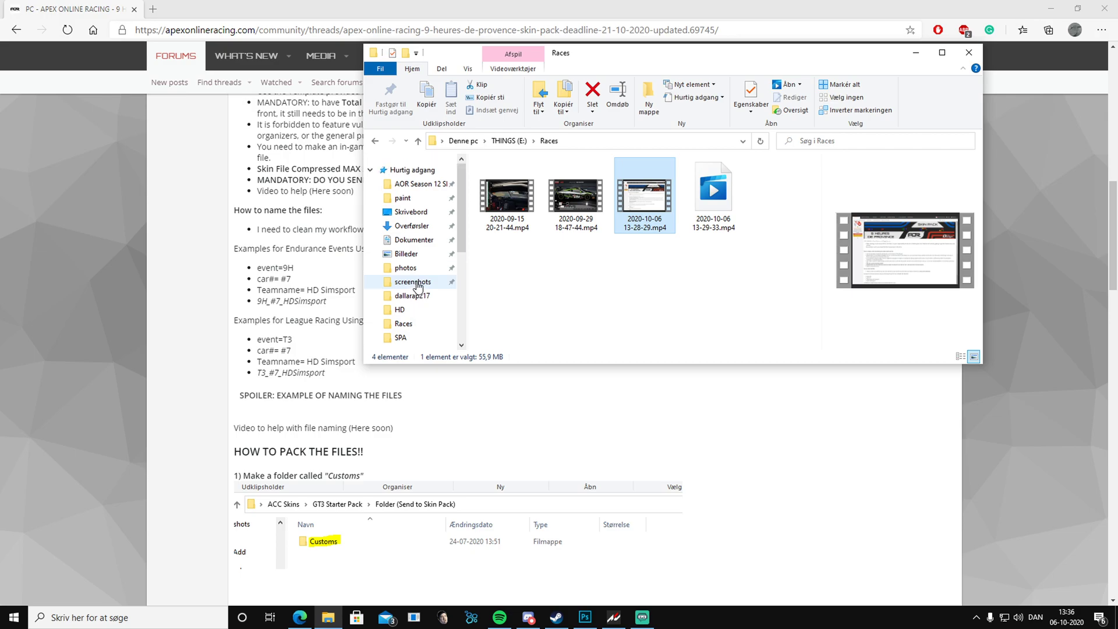
pyautogui.click(413, 243)
pyautogui.doubleClick(527, 217)
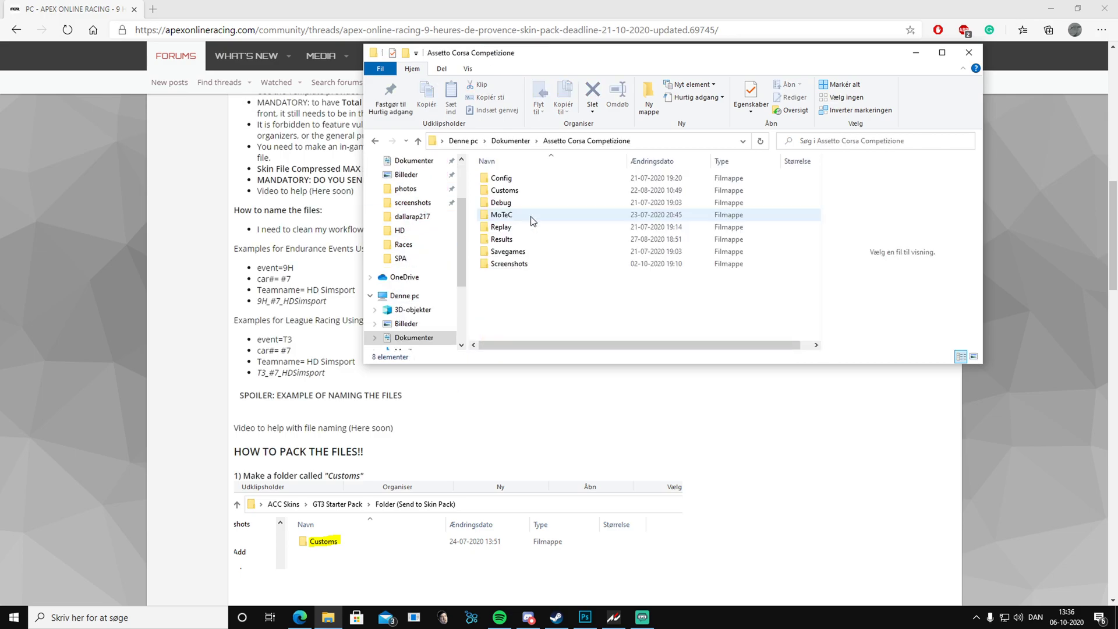
pyautogui.doubleClick(517, 190)
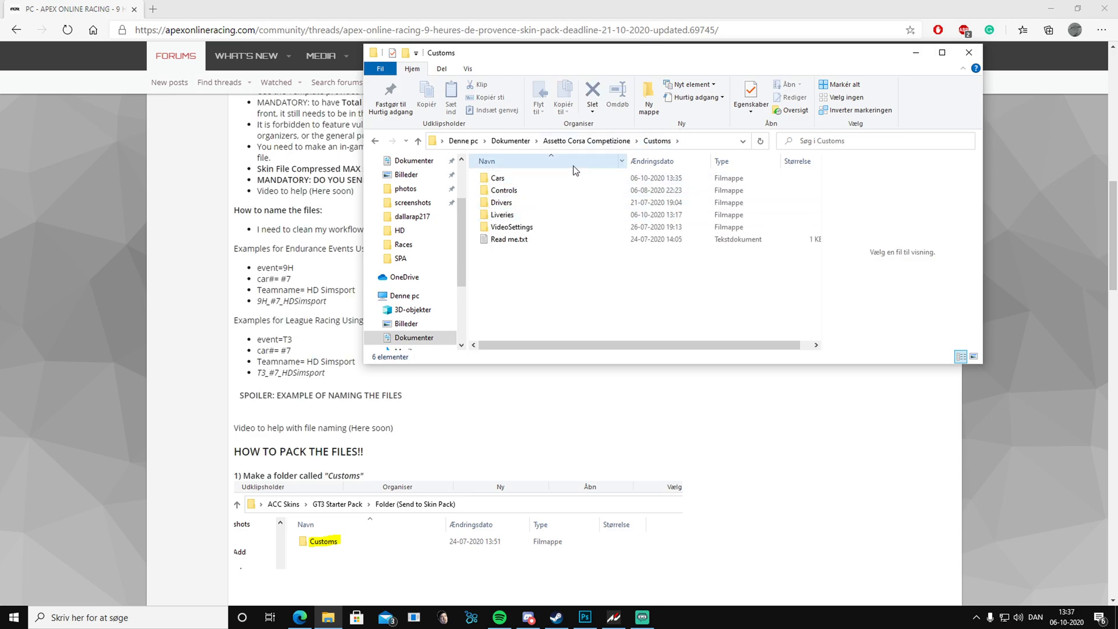
pyautogui.doubleClick(511, 176)
# Open the saved car's JSON file in Notepad to examine its contents, then close it
pyautogui.click(496, 180)
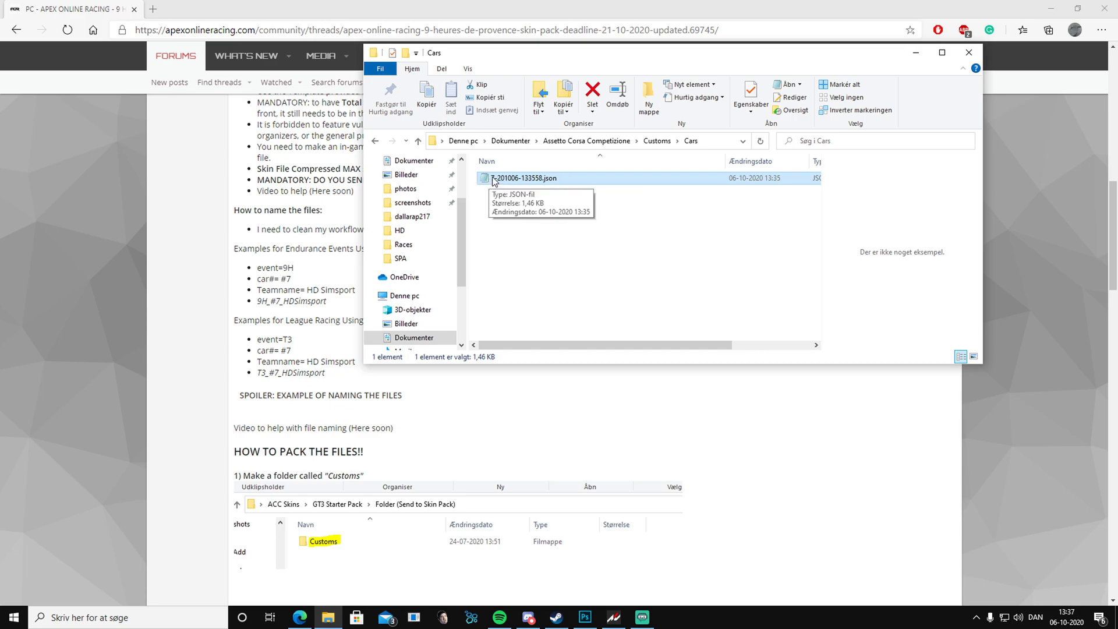
pyautogui.doubleClick(494, 179)
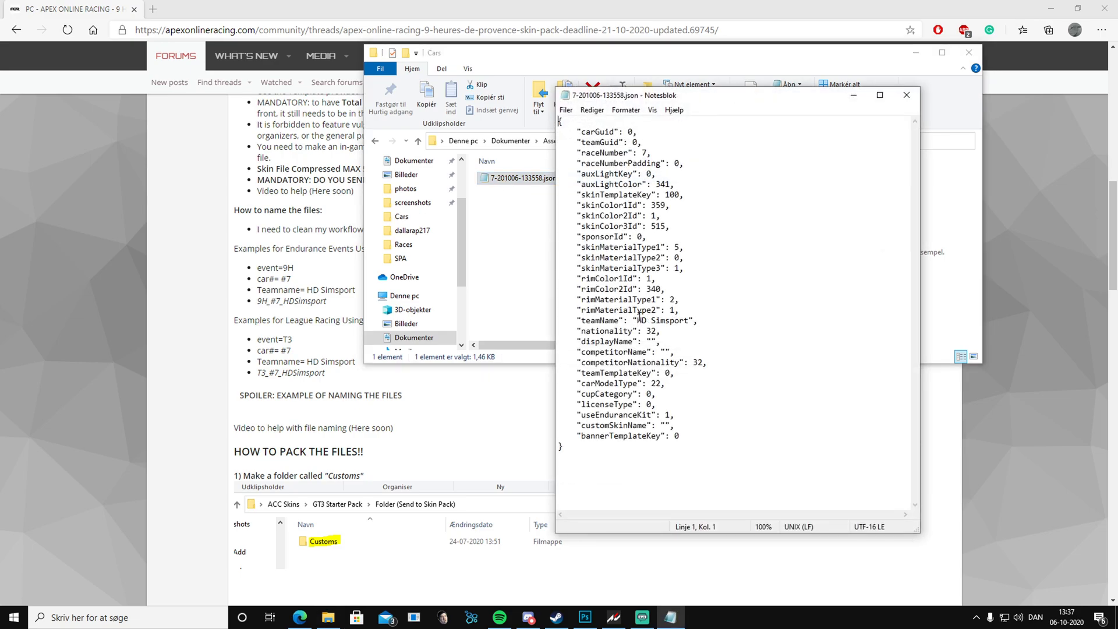
pyautogui.click(906, 96)
# Rename the car's JSON file in the Cars folder to 9H_#7_HDSimport.json
pyautogui.rightClick(534, 178)
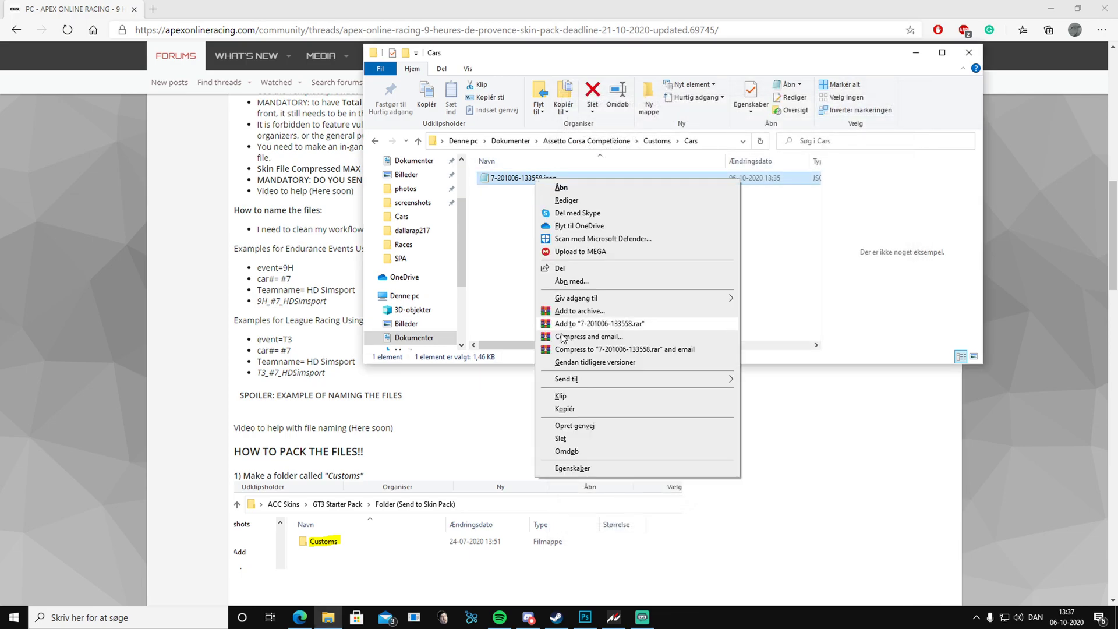
pyautogui.click(567, 450)
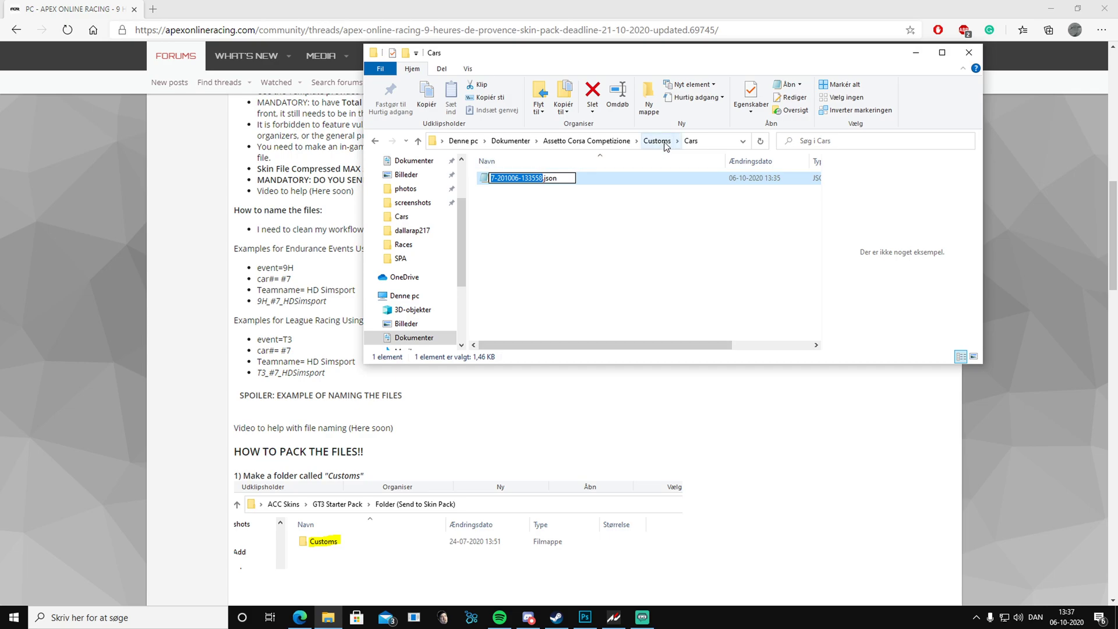
pyautogui.write('9')
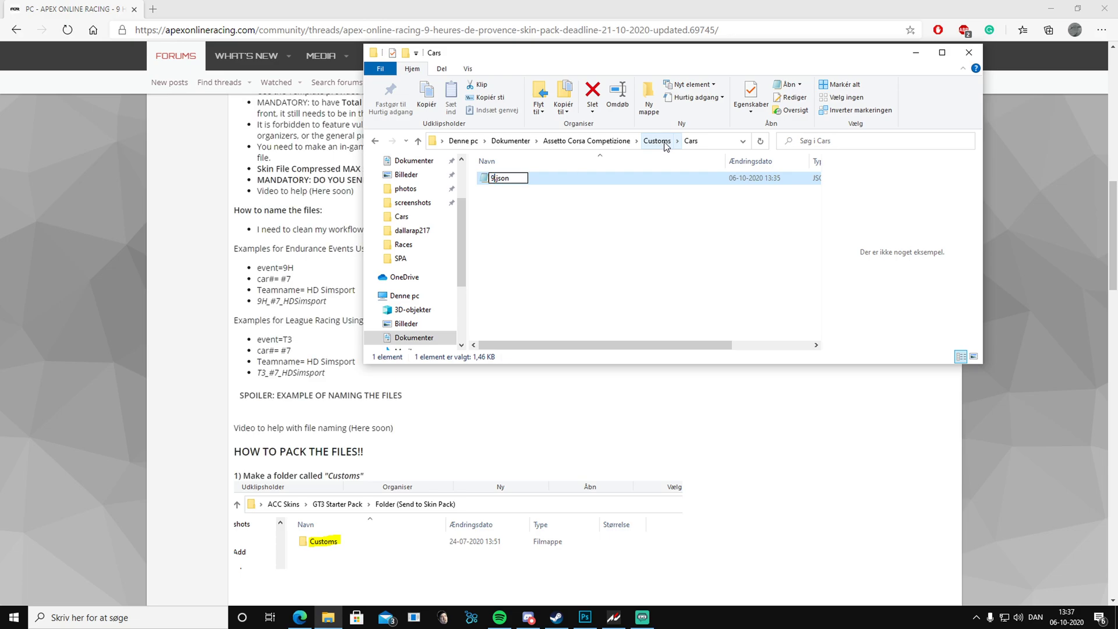
pyautogui.write('H')
pyautogui.write('_#7')
pyautogui.press('BackSpace')
pyautogui.write('55')
pyautogui.press('BackSpace')
pyautogui.press('BackSpace')
pyautogui.write('7_HDSimport')
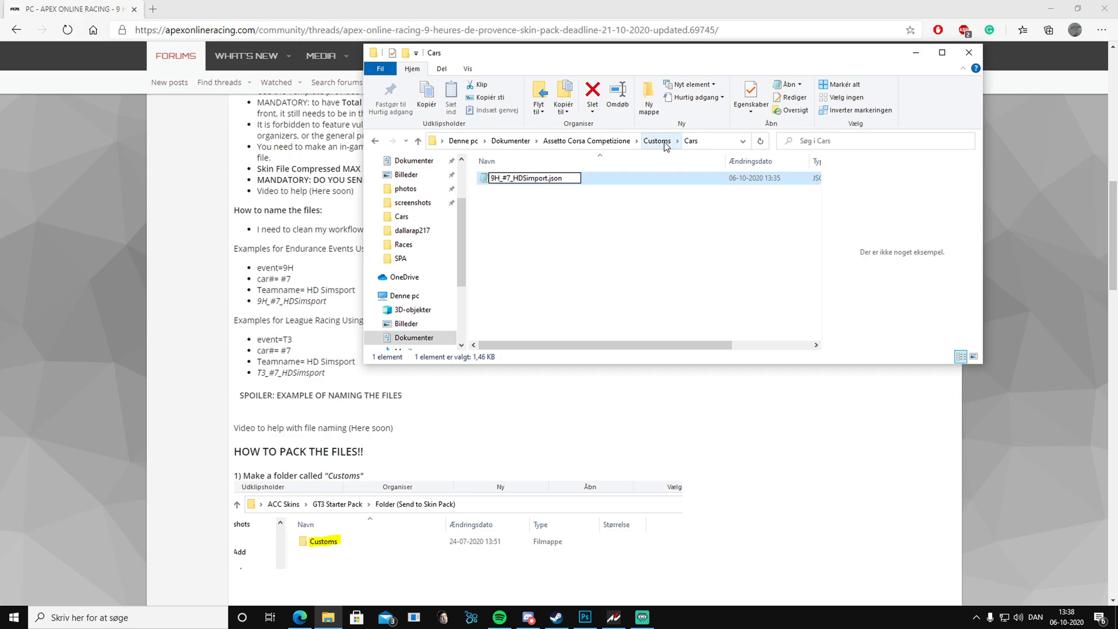
pyautogui.click(600, 233)
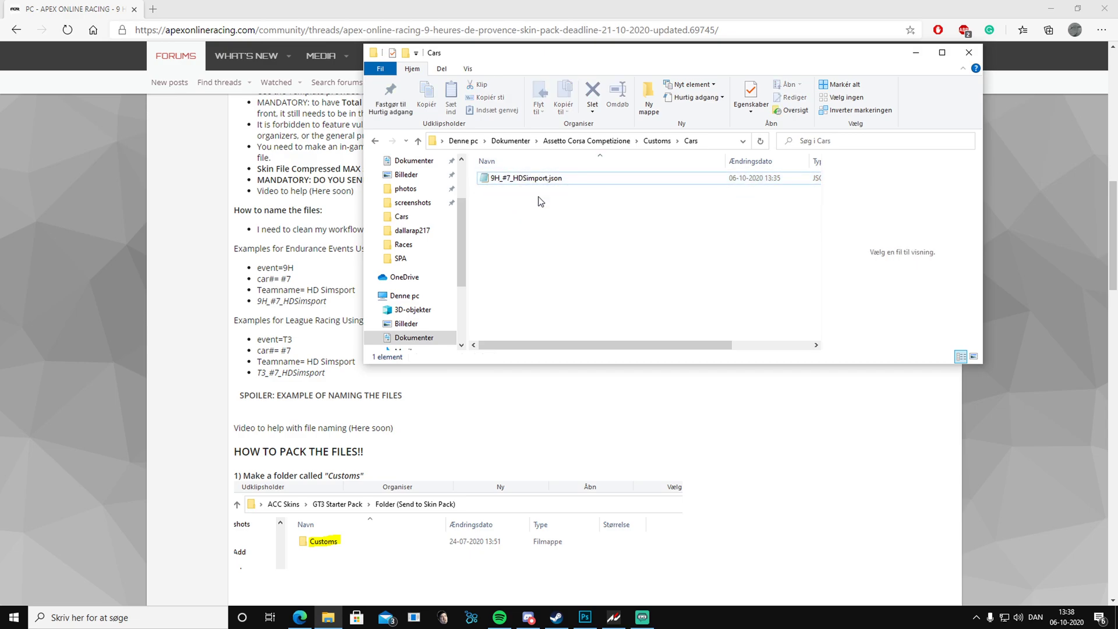
# Copy the renamed car file's name without its .json extension, leaving the file name as it is
pyautogui.click(512, 179)
pyautogui.rightClick(505, 181)
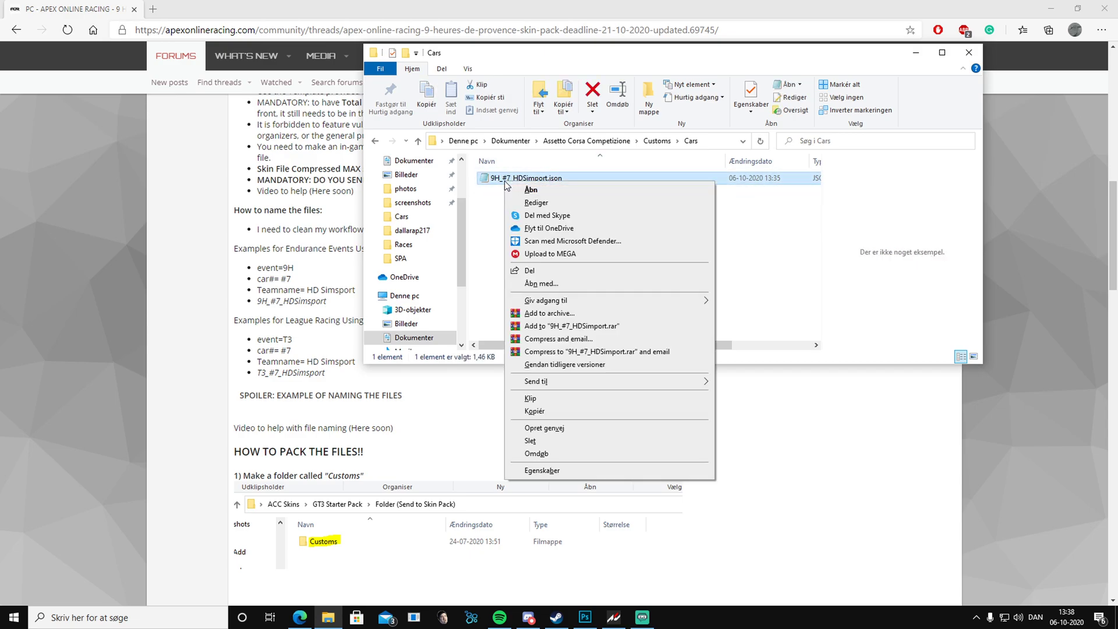
pyautogui.click(536, 454)
pyautogui.hotkey('ctrl', 'c')
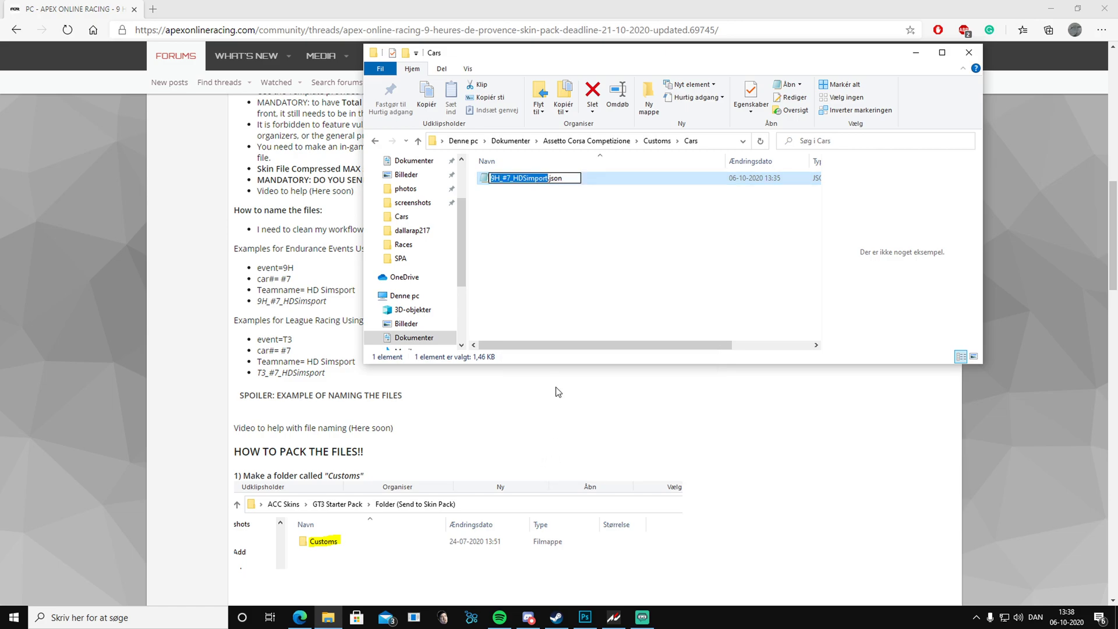
pyautogui.click(556, 315)
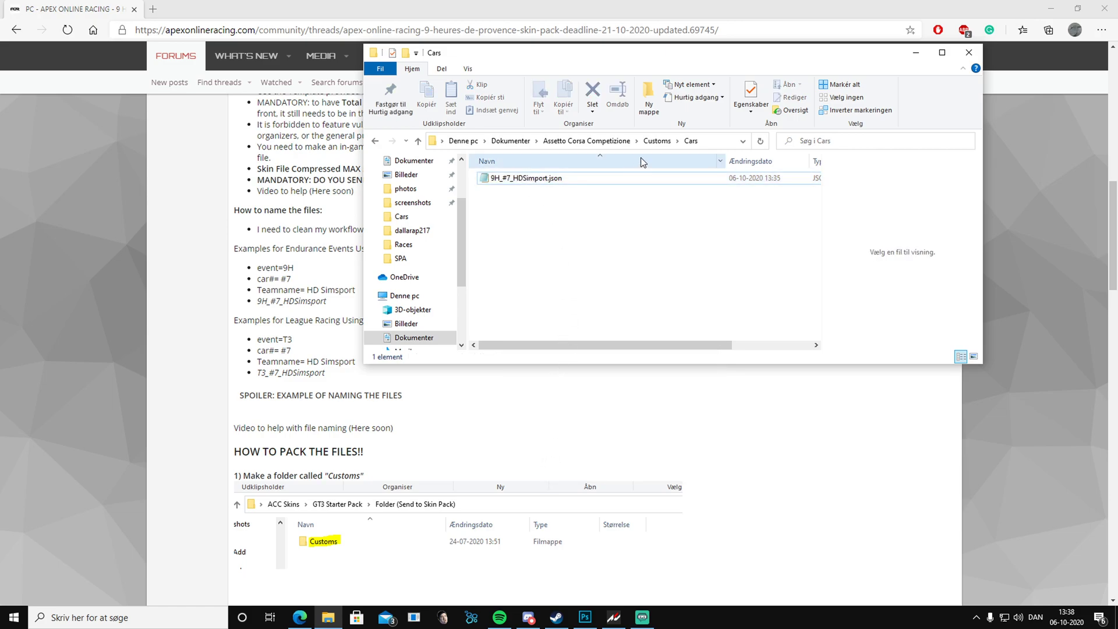
# Create a skin folder inside Customs > Liveries and name it 9H_#7_HDSimport using the copied name
pyautogui.click(657, 141)
pyautogui.doubleClick(510, 214)
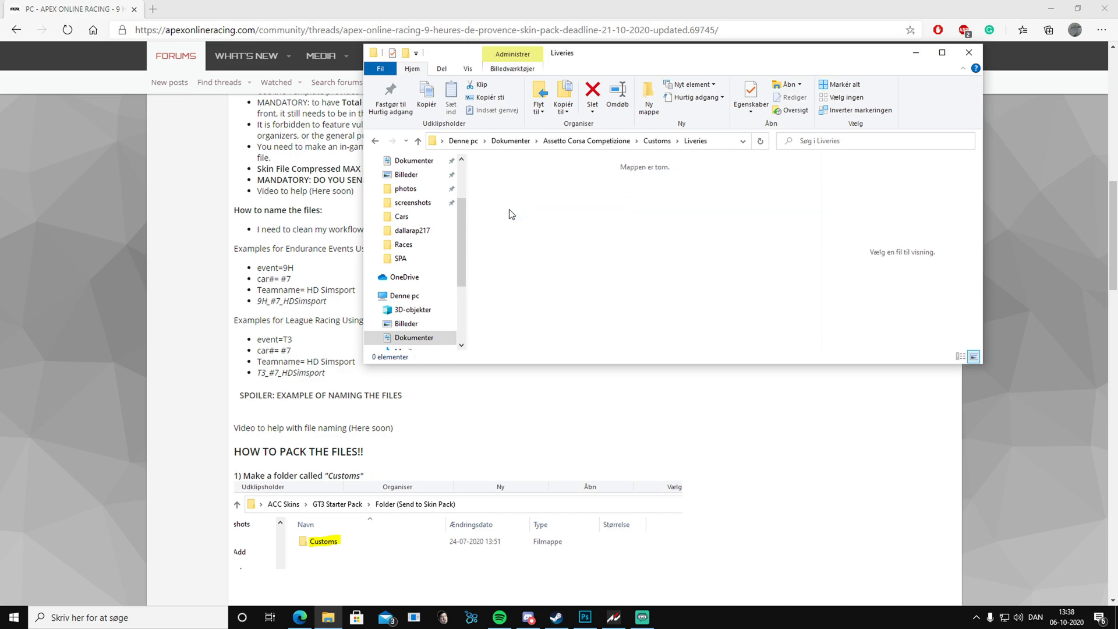
pyautogui.click(657, 142)
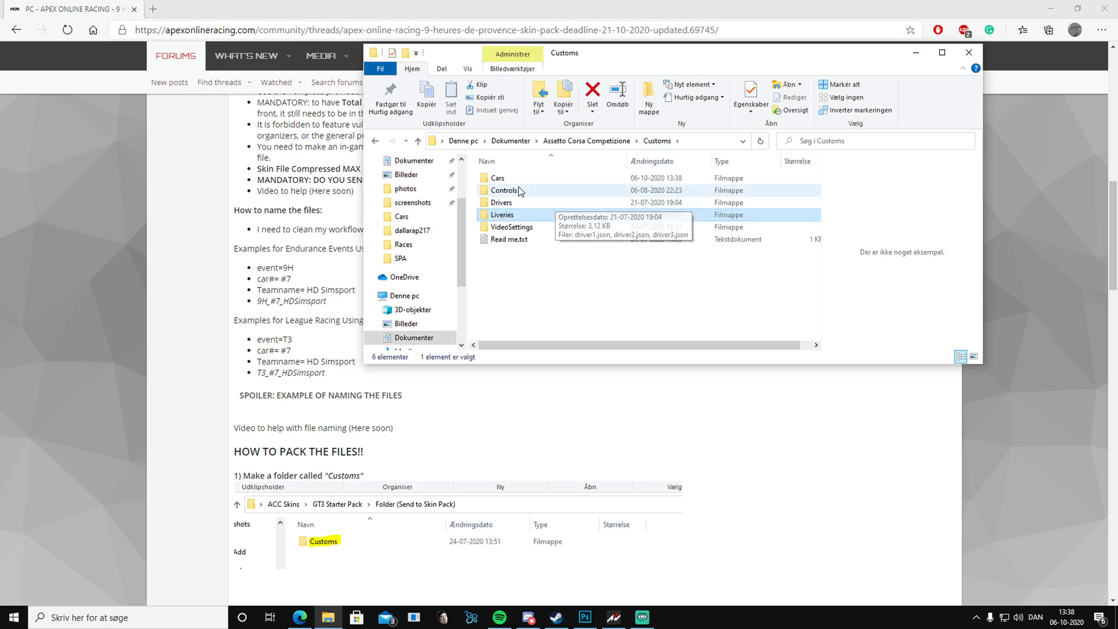
pyautogui.doubleClick(520, 179)
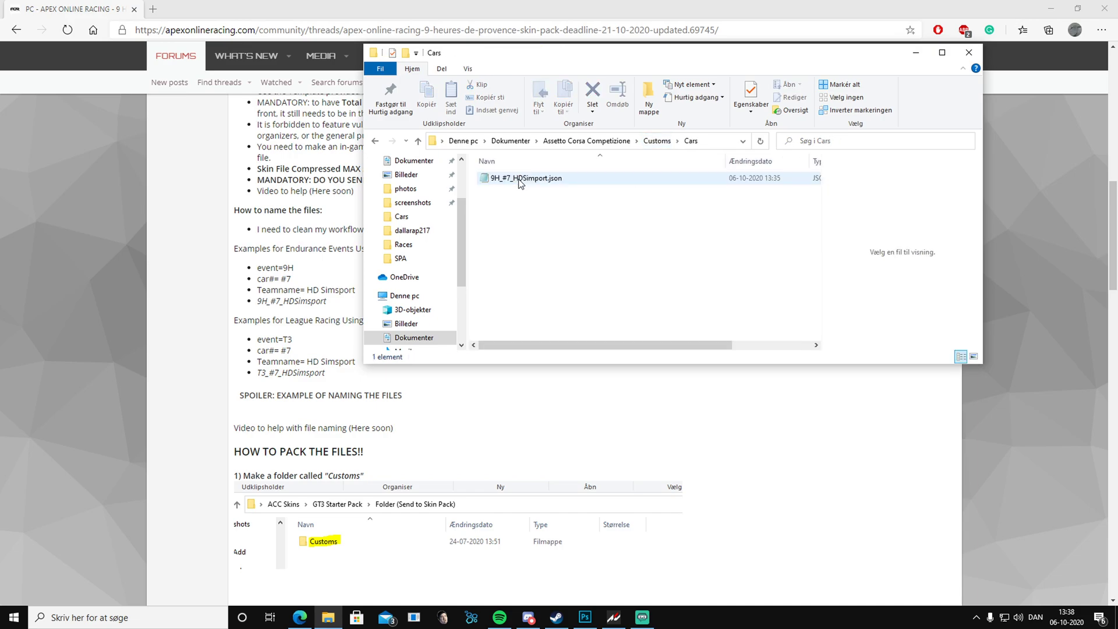
pyautogui.press('BackSpace')
pyautogui.doubleClick(531, 215)
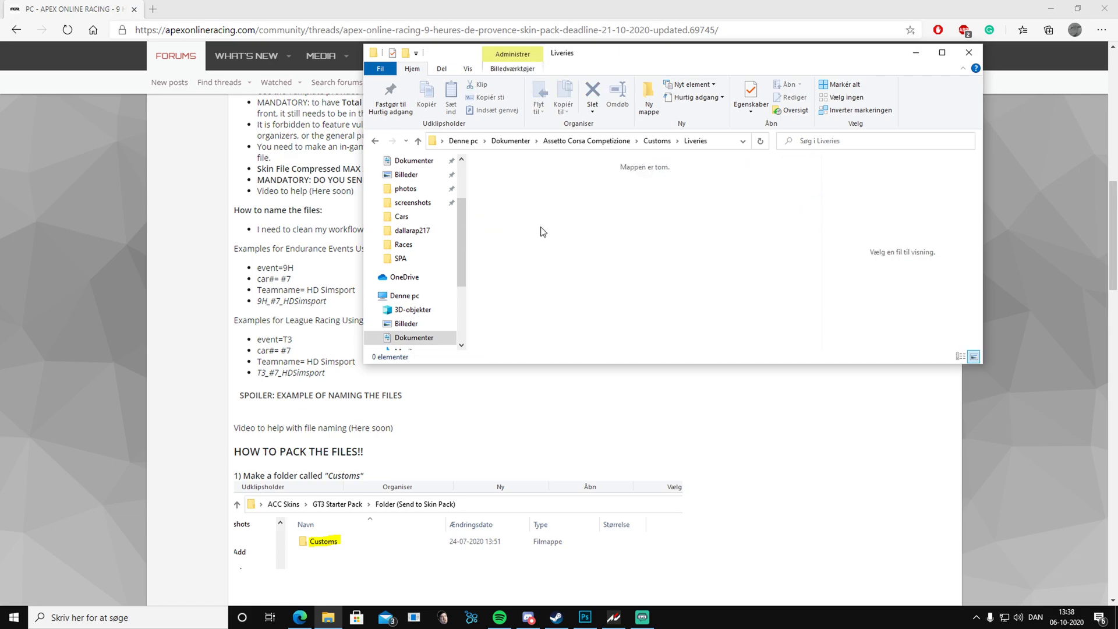
pyautogui.rightClick(543, 231)
pyautogui.moveTo(659, 367)
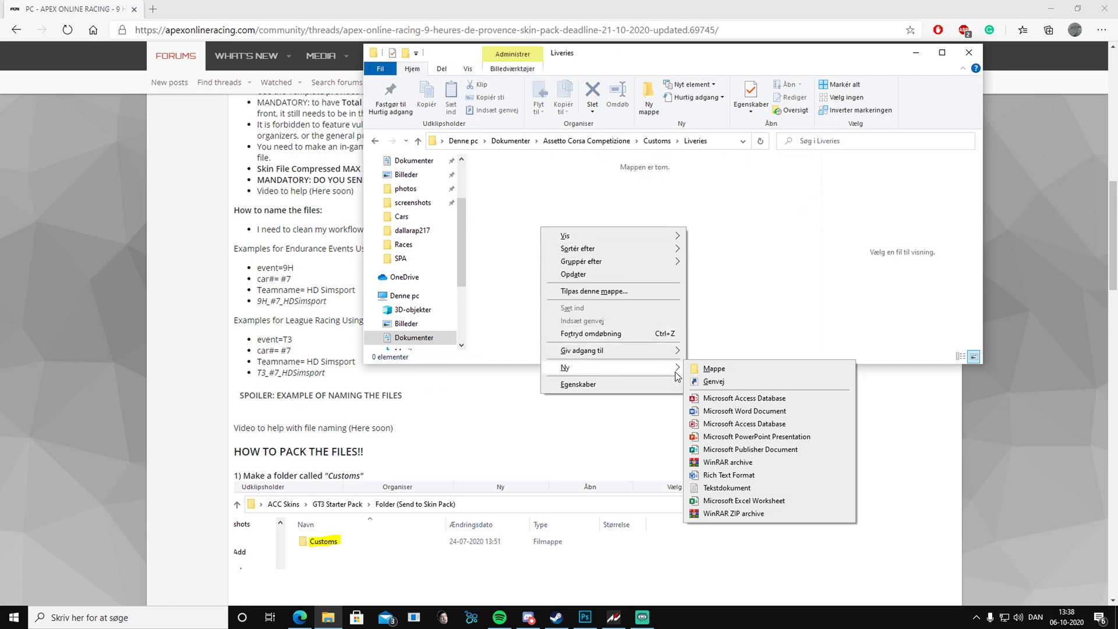
pyautogui.click(708, 370)
pyautogui.hotkey('ctrl', 'v')
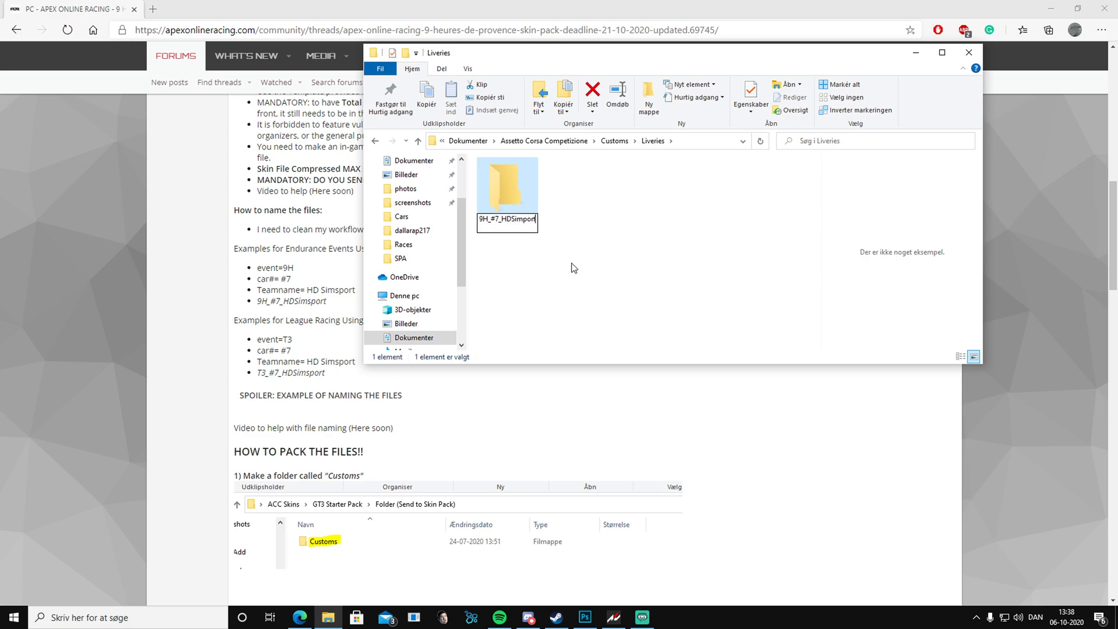
pyautogui.click(613, 236)
# Set customSkinName to "9H_#7_HDSimport" in the car's JSON file in Cars, then save and close it
pyautogui.click(615, 140)
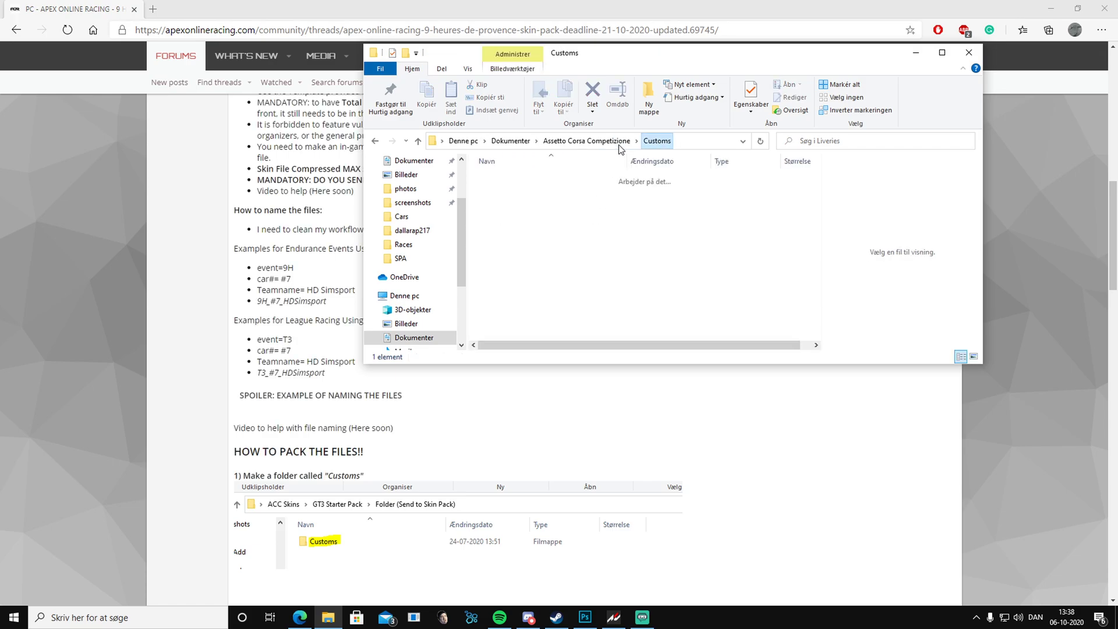
pyautogui.doubleClick(511, 176)
pyautogui.doubleClick(515, 178)
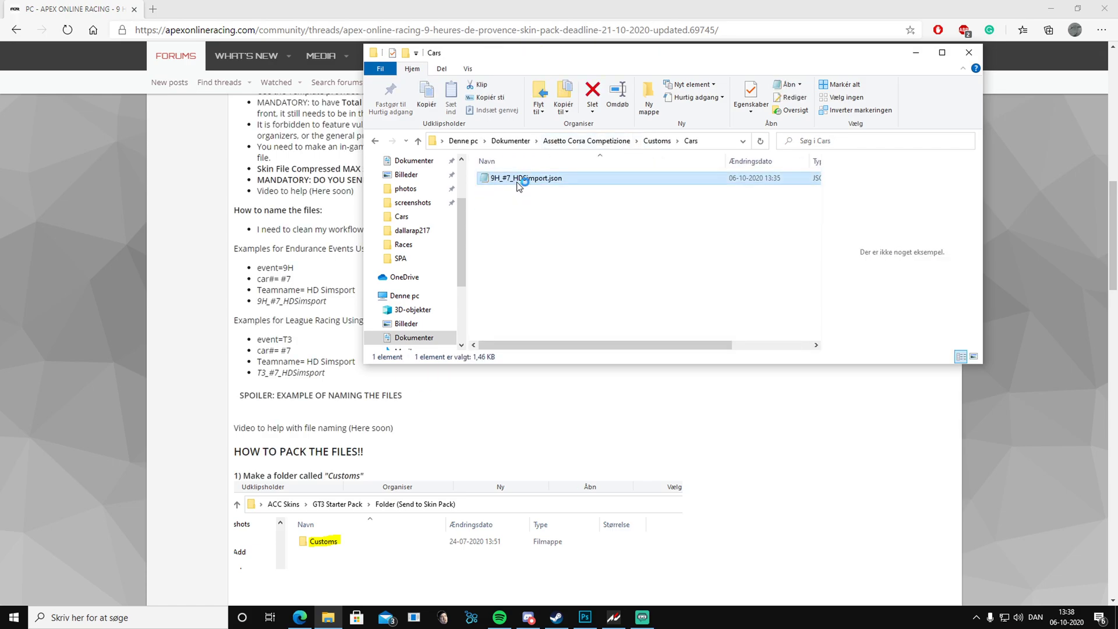
pyautogui.moveTo(585, 425); pyautogui.dragTo(646, 426)
pyautogui.click(647, 426)
pyautogui.click(644, 425)
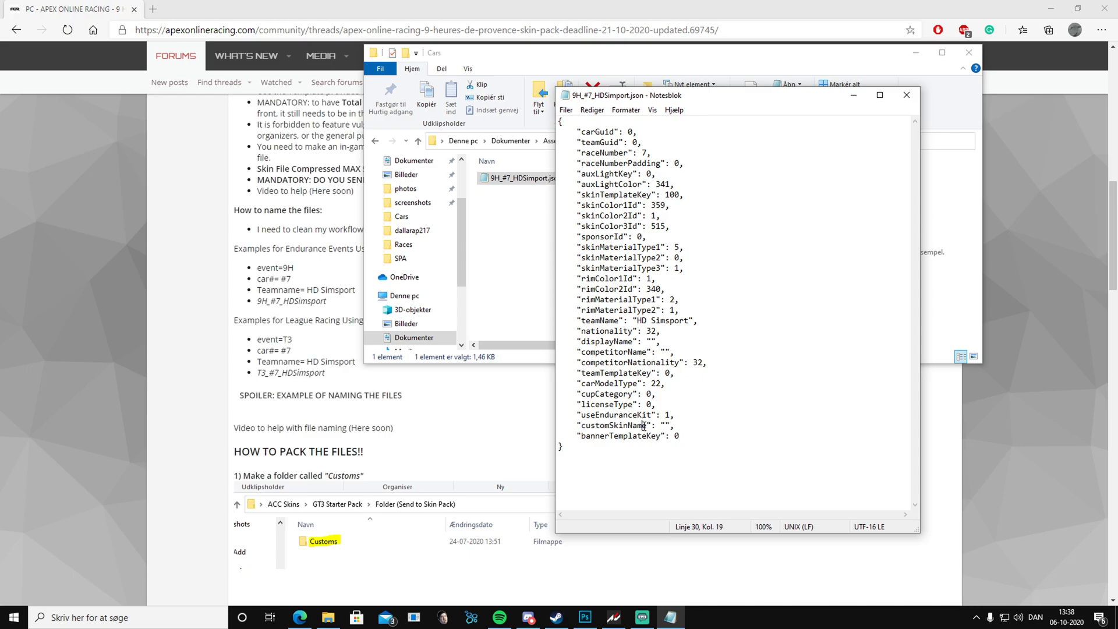
pyautogui.hotkey('ctrl', 'v')
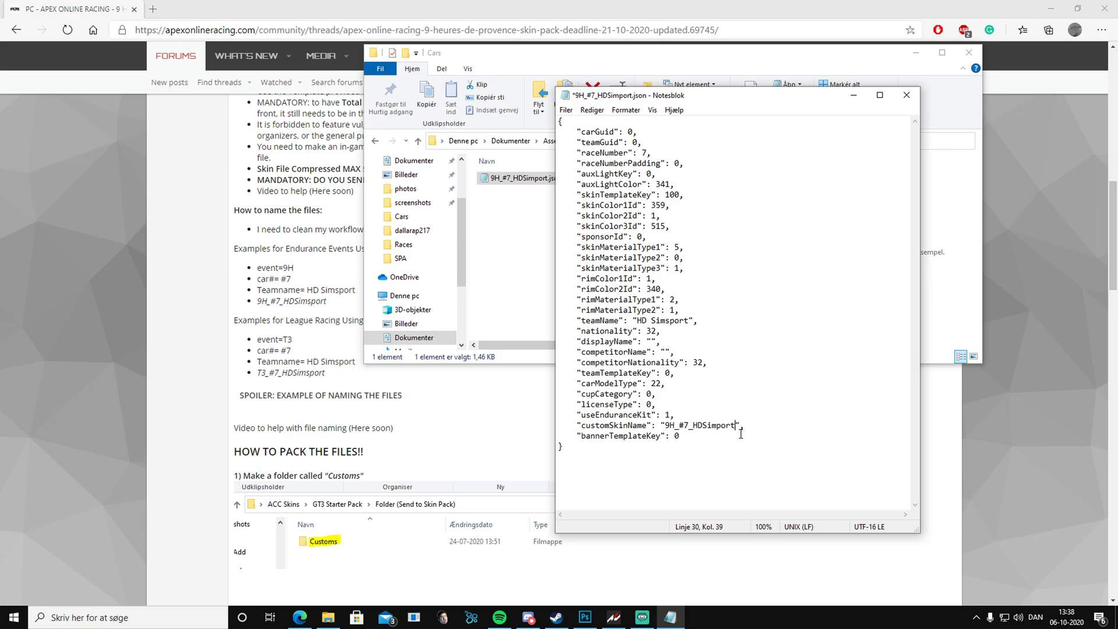
pyautogui.click(566, 112)
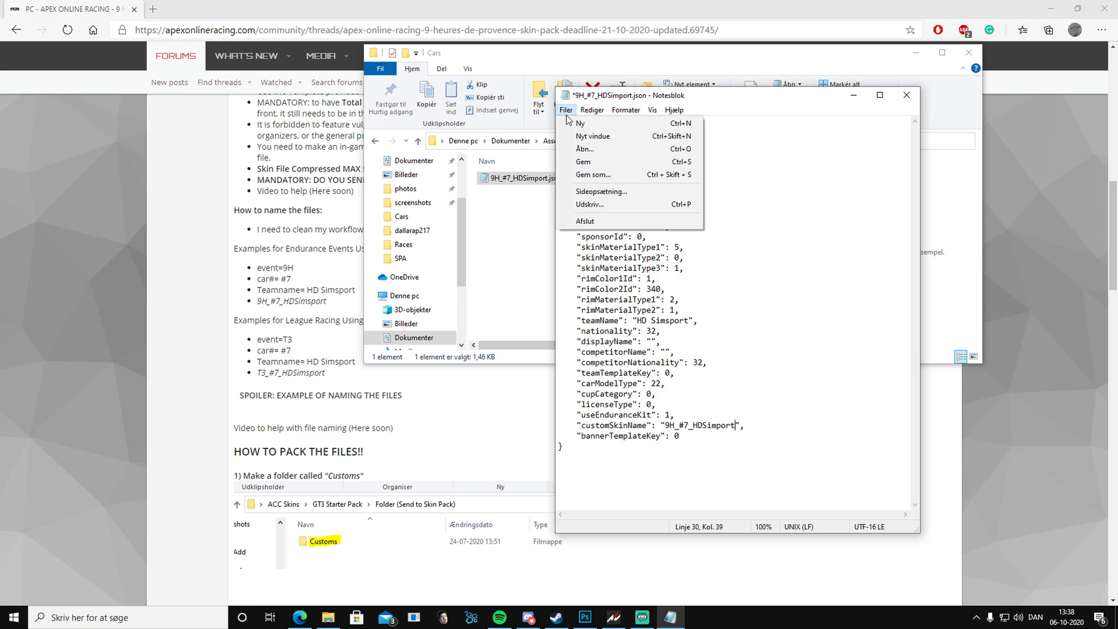
pyautogui.click(583, 161)
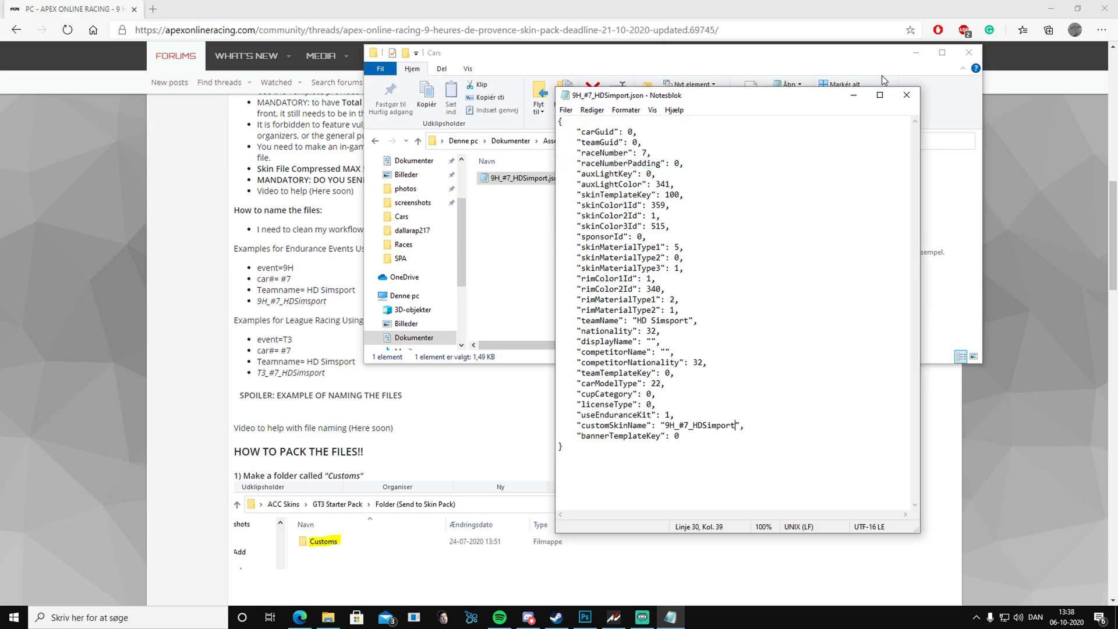
pyautogui.click(906, 95)
# Open the 9H_#7_HDSimport skin folder inside Customs > Liveries
pyautogui.click(658, 141)
pyautogui.doubleClick(503, 215)
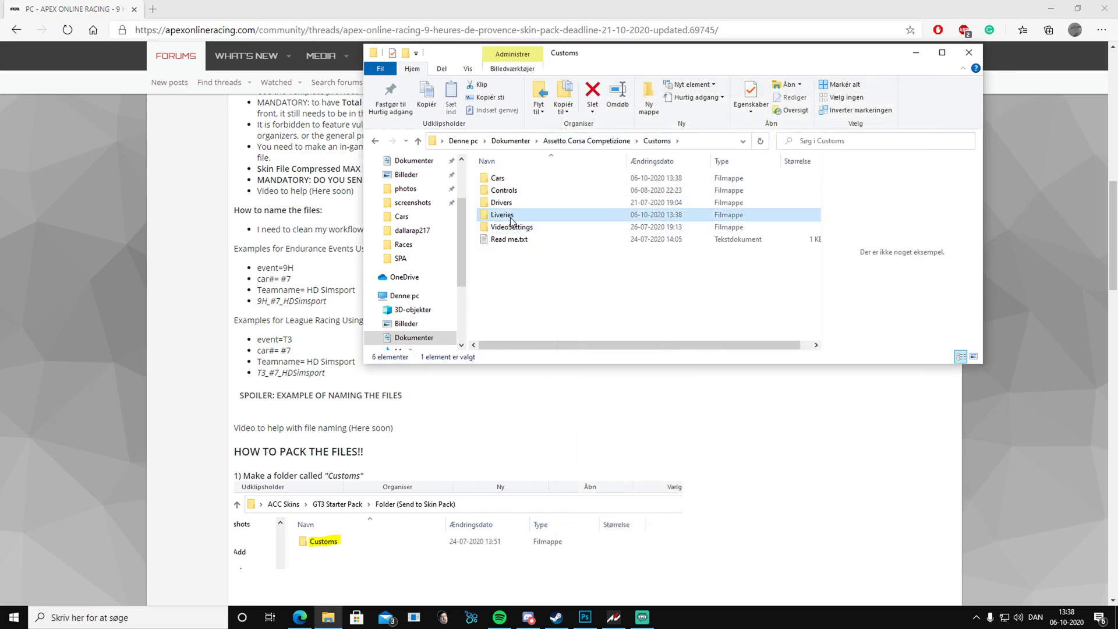
pyautogui.doubleClick(507, 196)
# Switch to Assetto Corsa Competizione, filter the car selection to Custom and confirm the HD Simsport McLaren 720S GT3
pyautogui.hotkey('alt', 'Left')
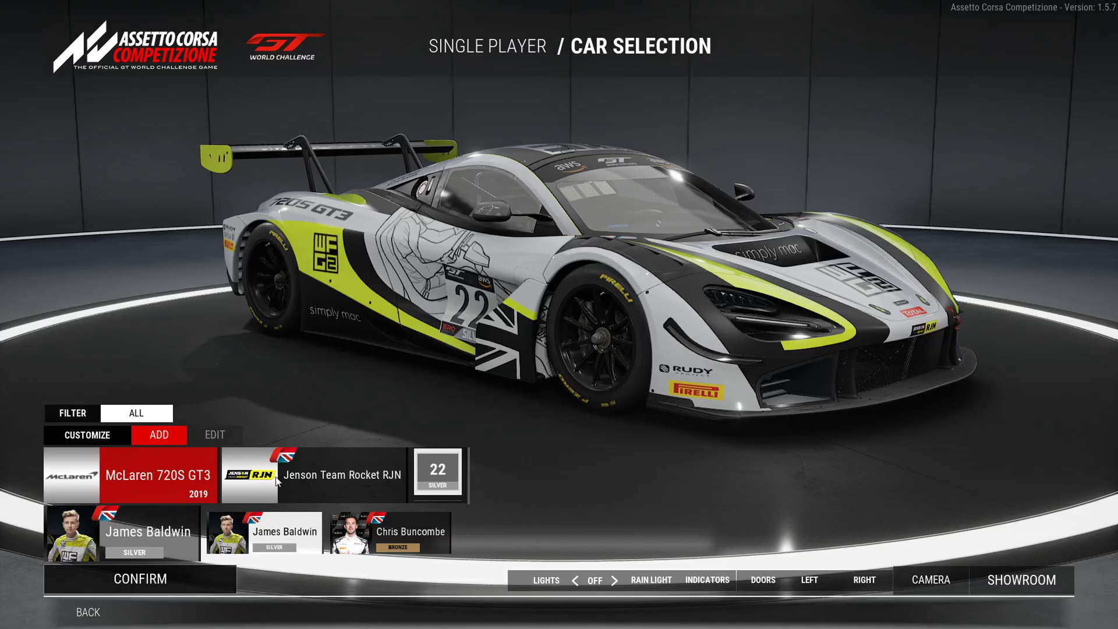
pyautogui.click(294, 482)
pyautogui.click(369, 465)
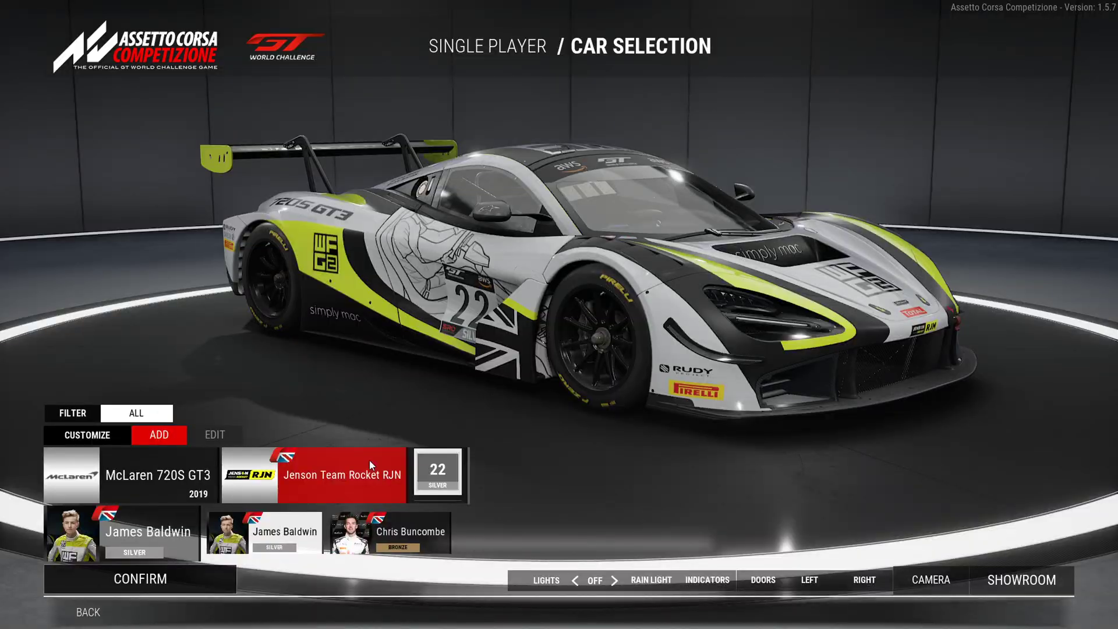
pyautogui.click(120, 414)
pyautogui.click(123, 388)
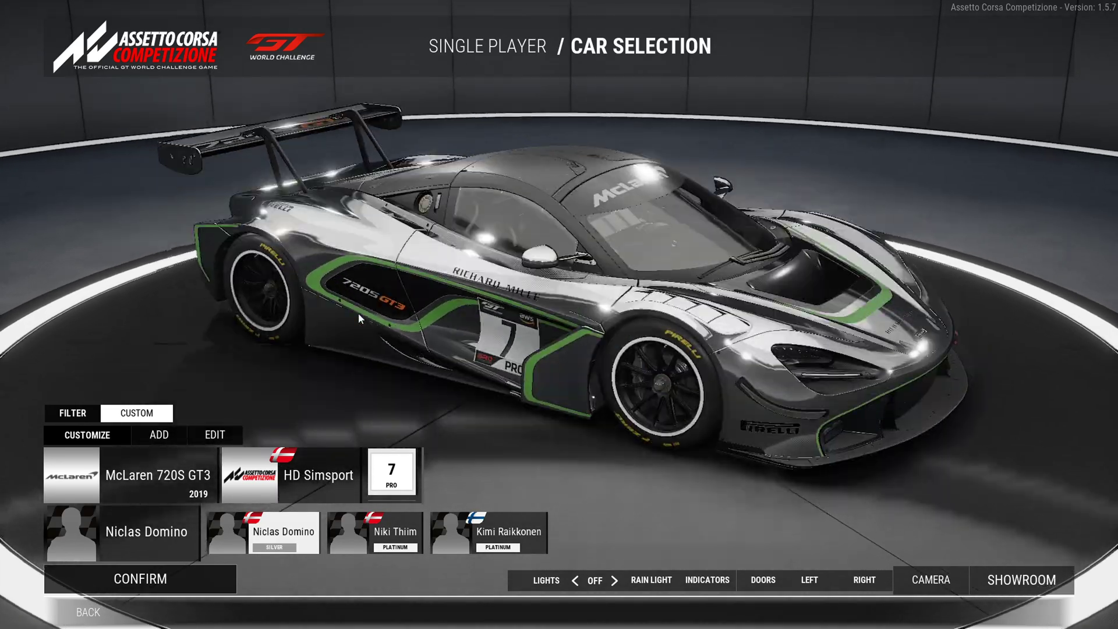
pyautogui.click(178, 570)
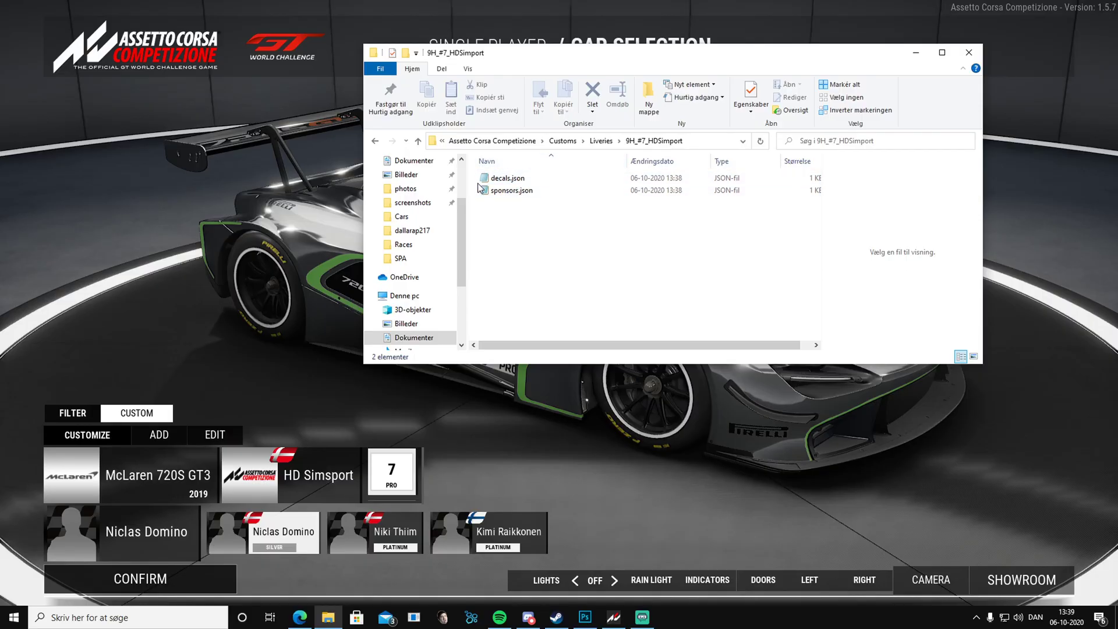
# Examine decals.json and sponsors.json in the 9H_#7_HDSimport skin folder, viewing the material settings of sponsors.json in Notepad
pyautogui.click(502, 181)
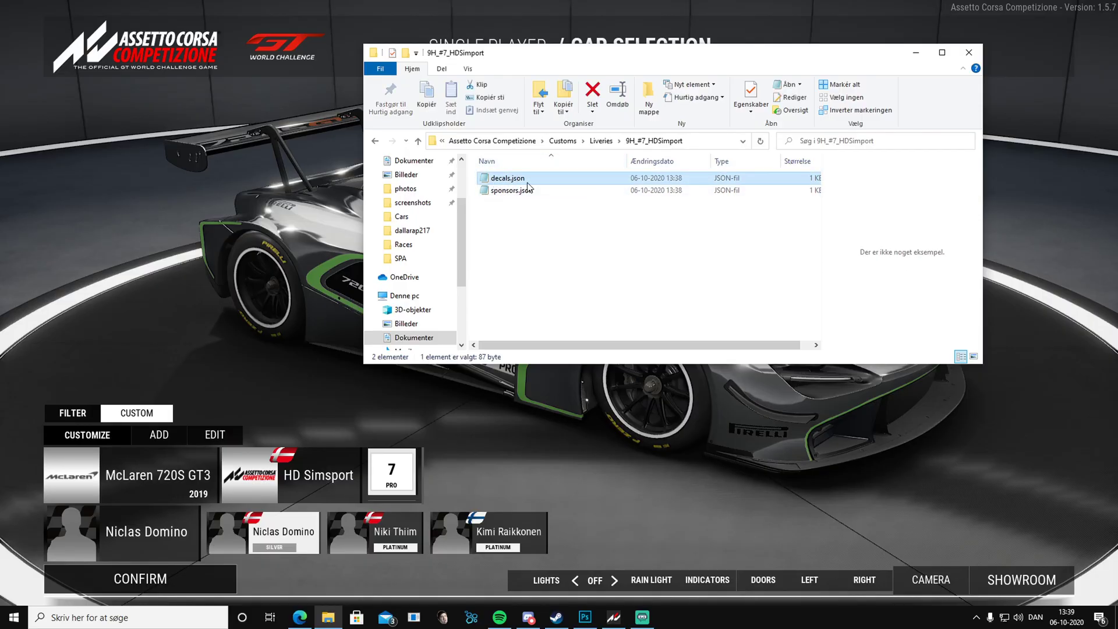
pyautogui.click(530, 192)
pyautogui.doubleClick(518, 191)
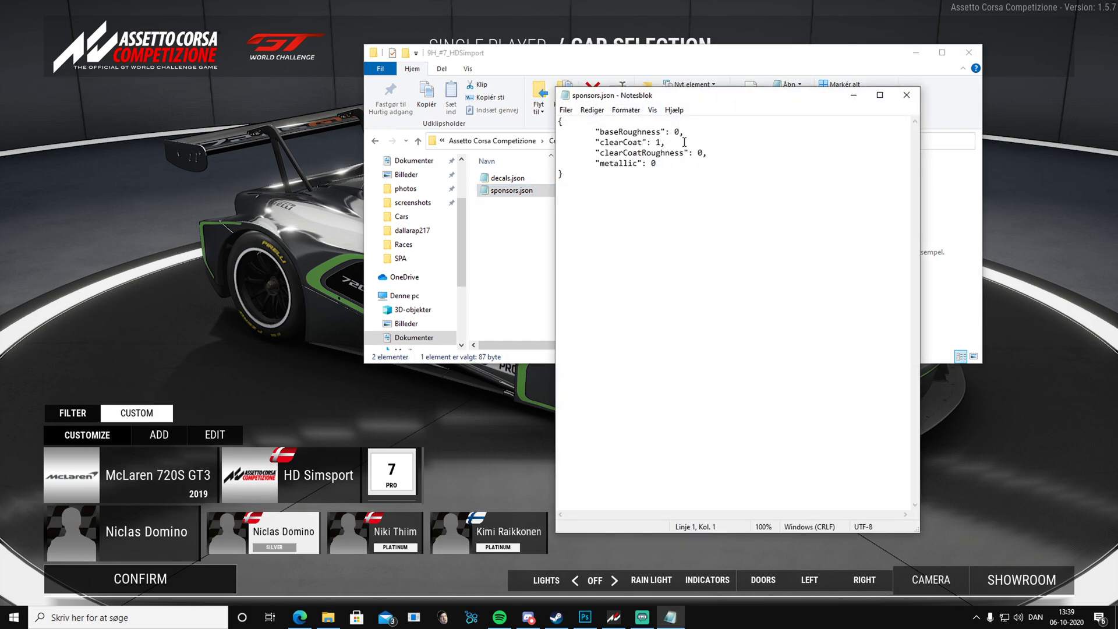
pyautogui.click(907, 96)
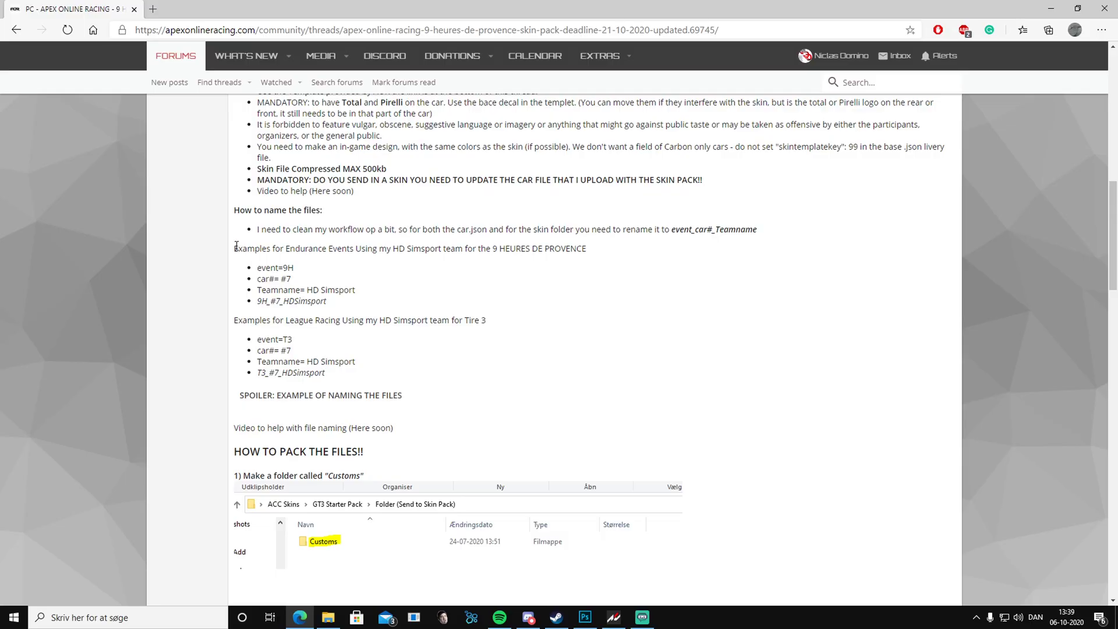
# Return to the forum thread in the browser and review the naming examples for endurance events and league racing
pyautogui.moveTo(234, 248); pyautogui.dragTo(545, 293)
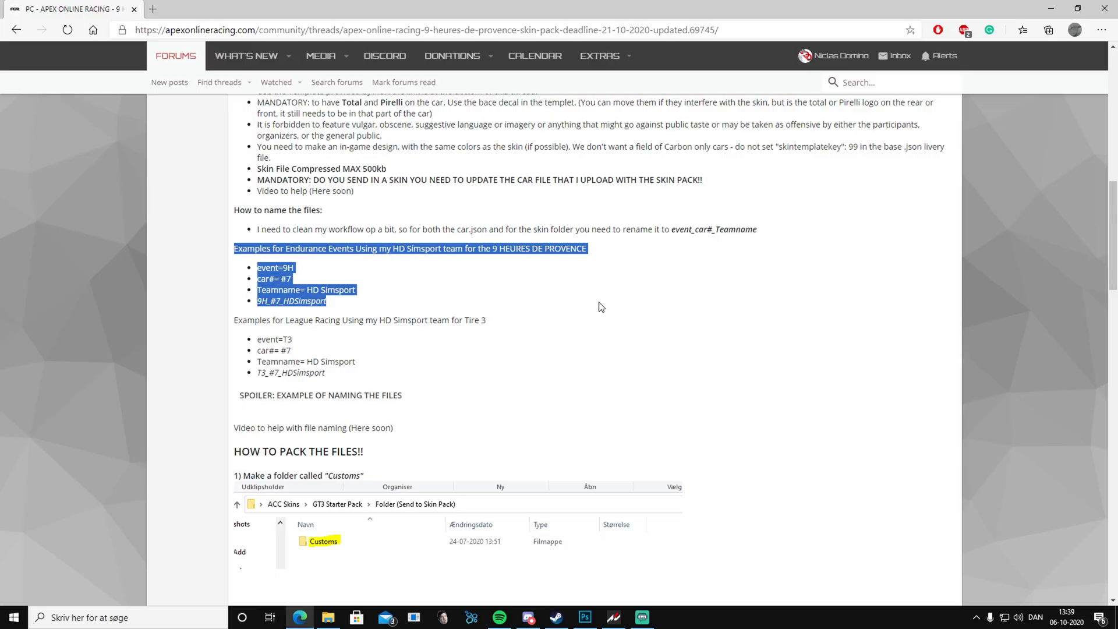
pyautogui.click(551, 369)
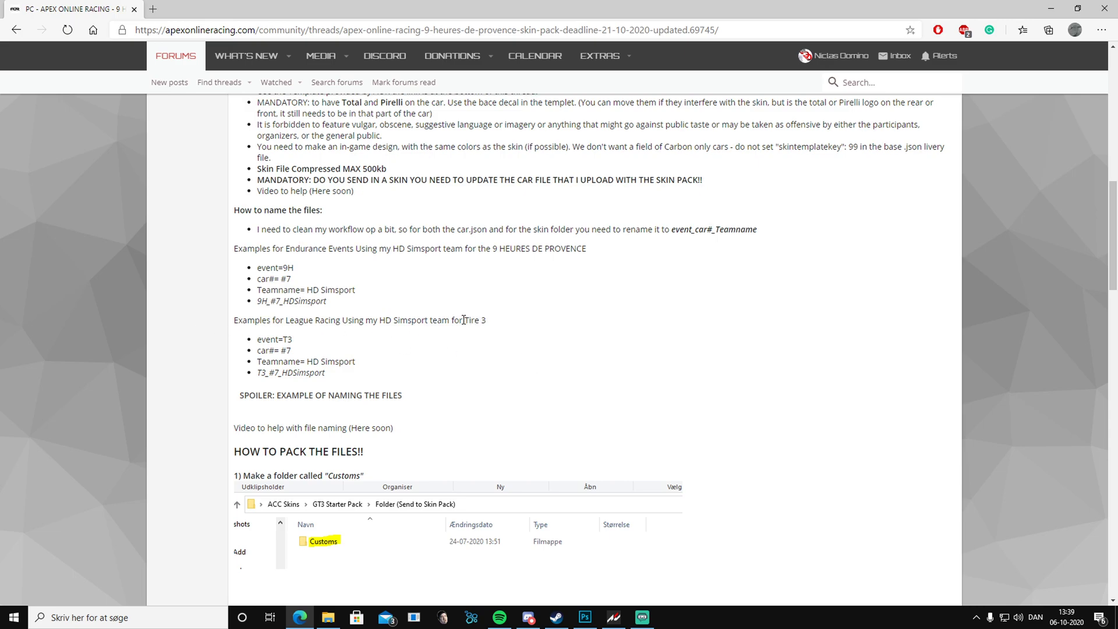
# Review the league racing naming example for T3 and the spoiler example of naming the files in the forum thread
pyautogui.doubleClick(287, 339)
pyautogui.click(366, 357)
pyautogui.click(288, 402)
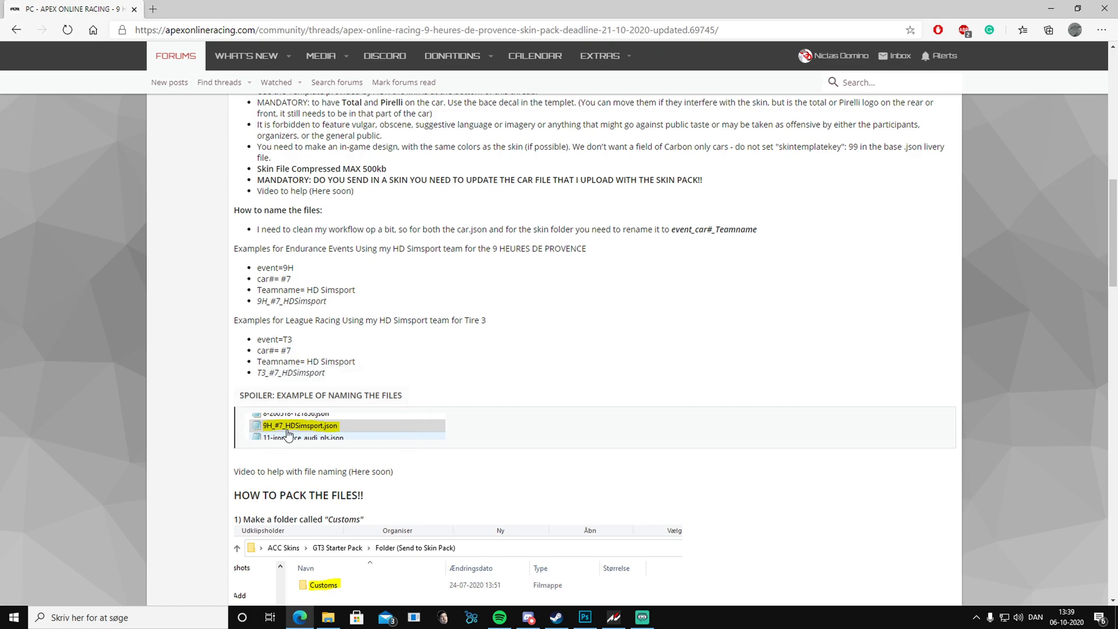
pyautogui.click(315, 396)
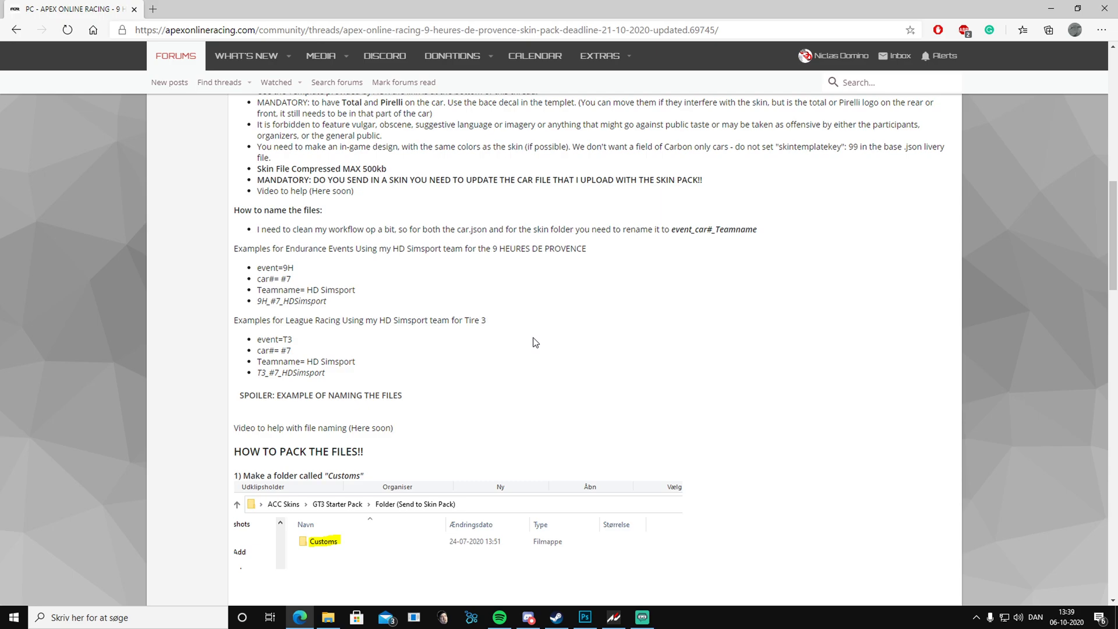
# Switch to Photoshop, maximize its window and hide the Sponsors group in EXT_Skin.psd
pyautogui.hotkey('alt', 'Tab')
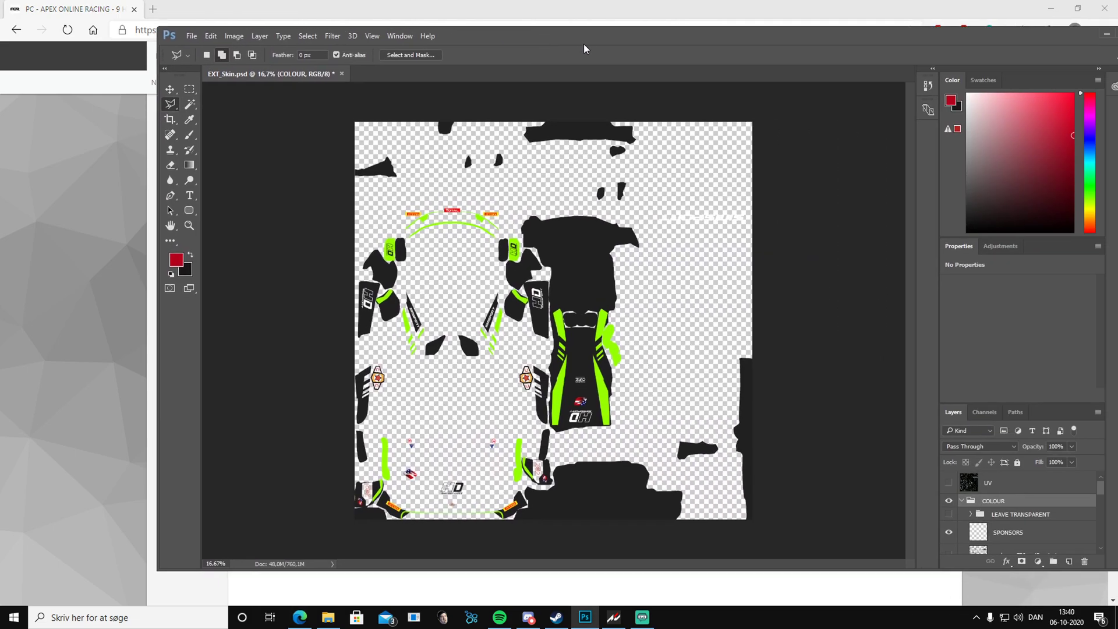
pyautogui.doubleClick(592, 36)
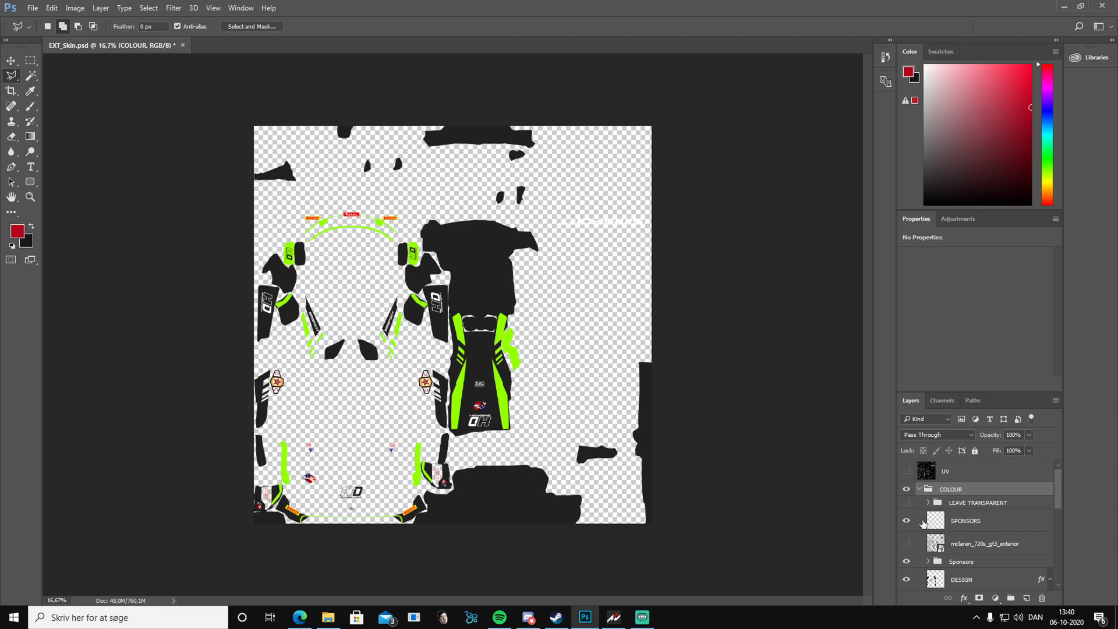
pyautogui.click(906, 562)
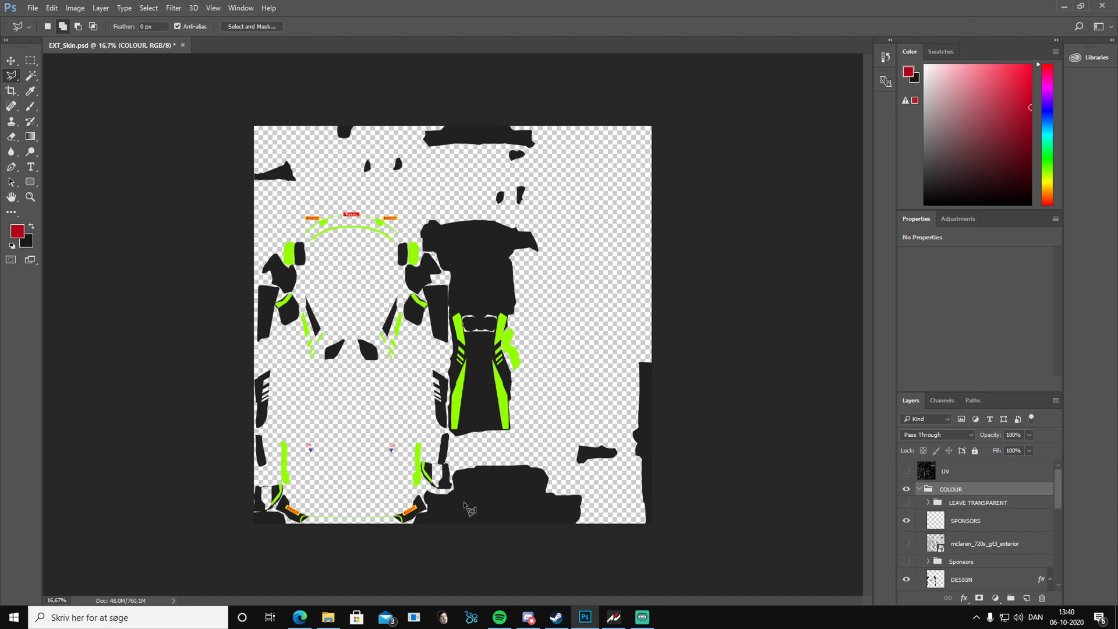
# Set up an export of the skin as a smaller 8-bit PNG without conversion to sRGB and proceed to saving
pyautogui.click(32, 8)
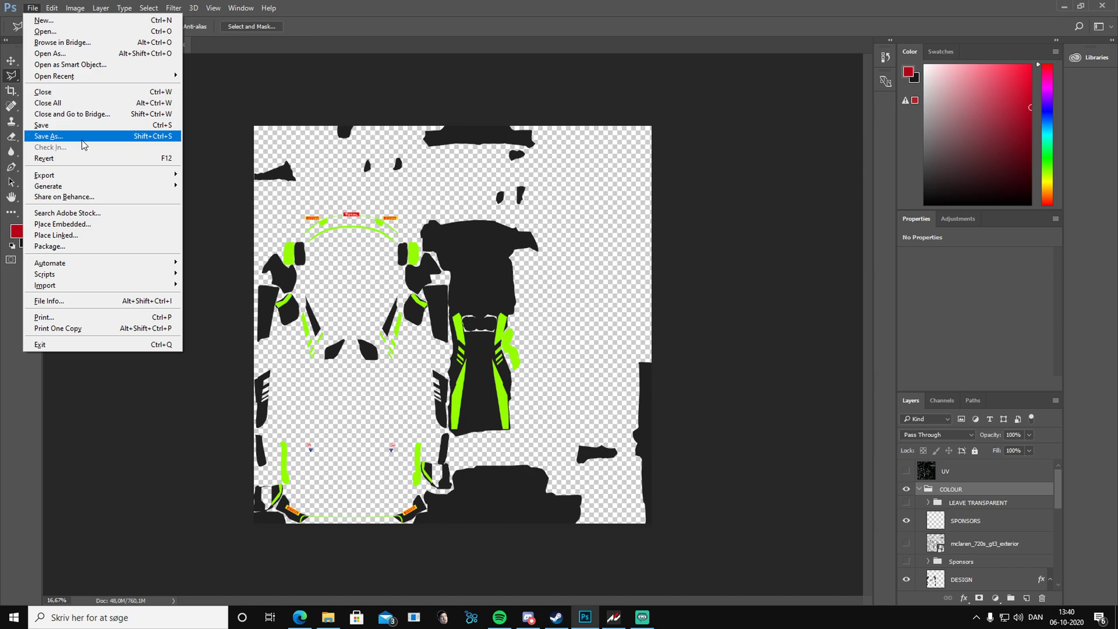
pyautogui.moveTo(84, 182)
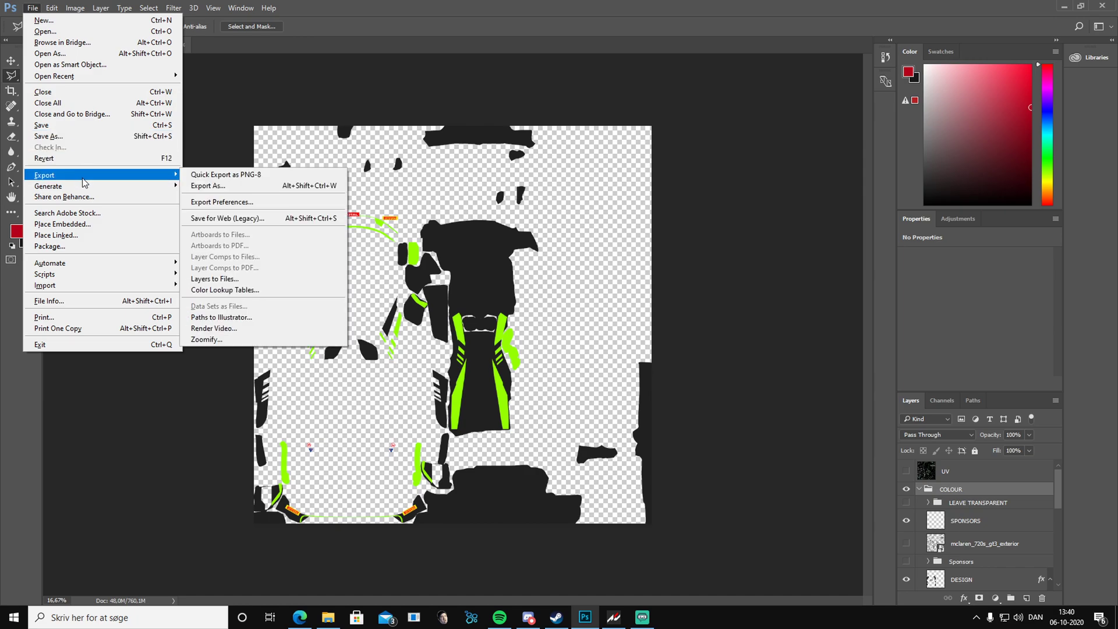
pyautogui.click(208, 186)
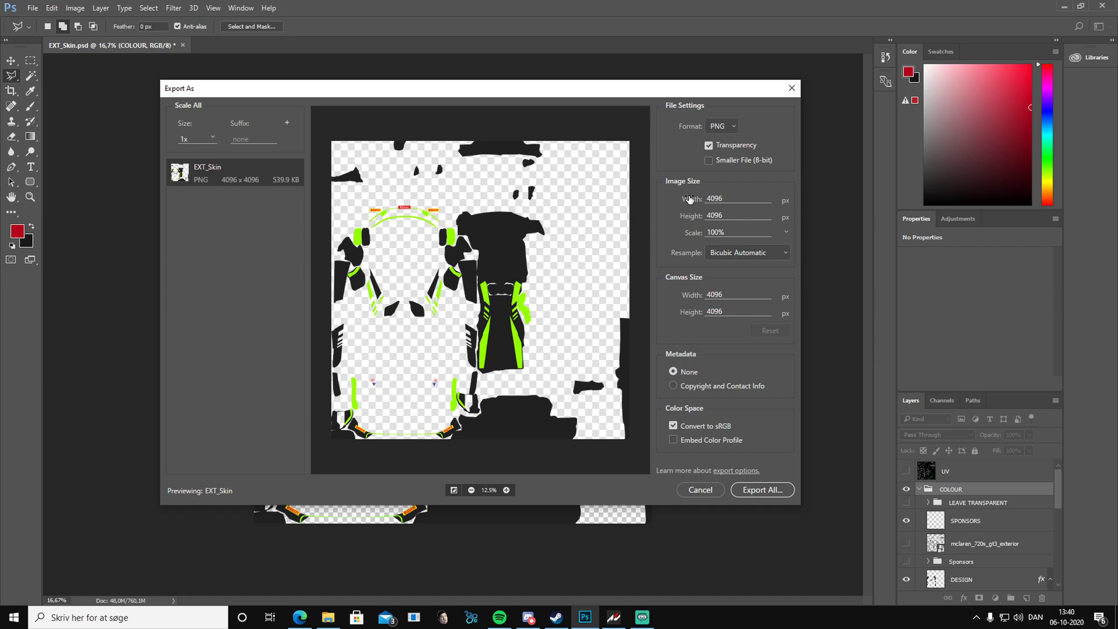
pyautogui.click(709, 160)
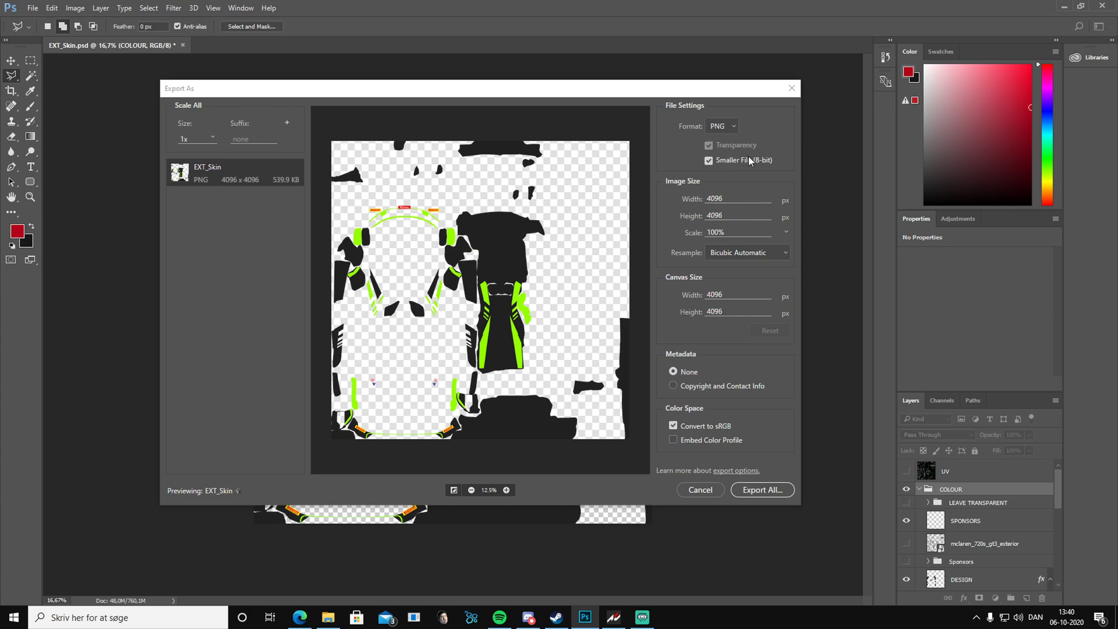
pyautogui.click(678, 424)
pyautogui.click(781, 496)
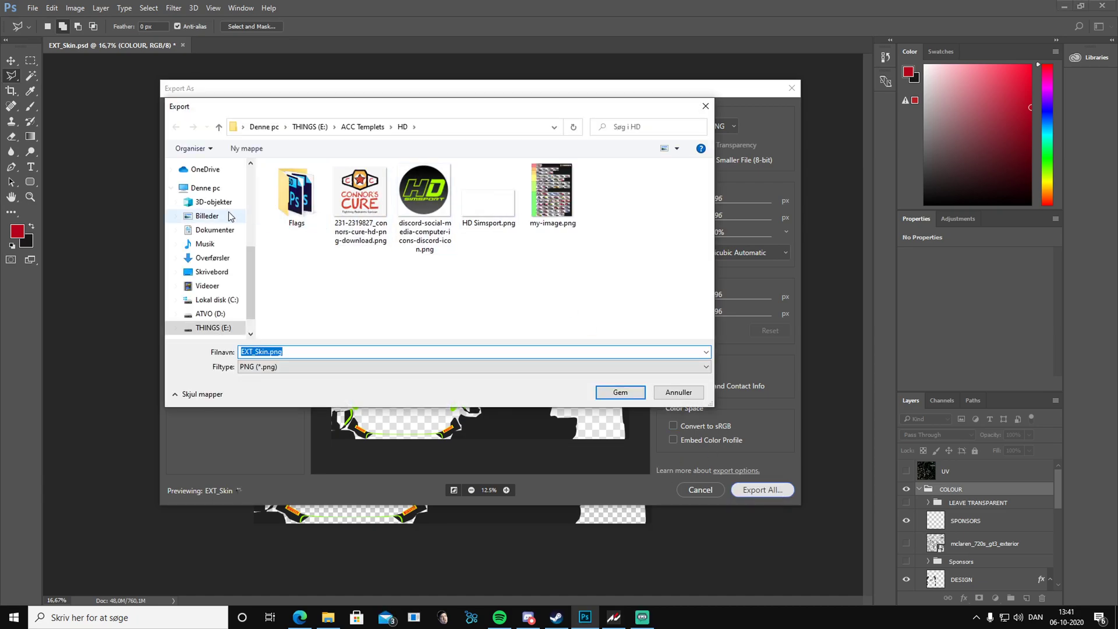
# Choose Documents > Assetto Corsa Competizione > Customs > Liveries > 9H_#7_HDSimport as the export destination, with PNG as the file type
pyautogui.scroll(3, 230, 228)
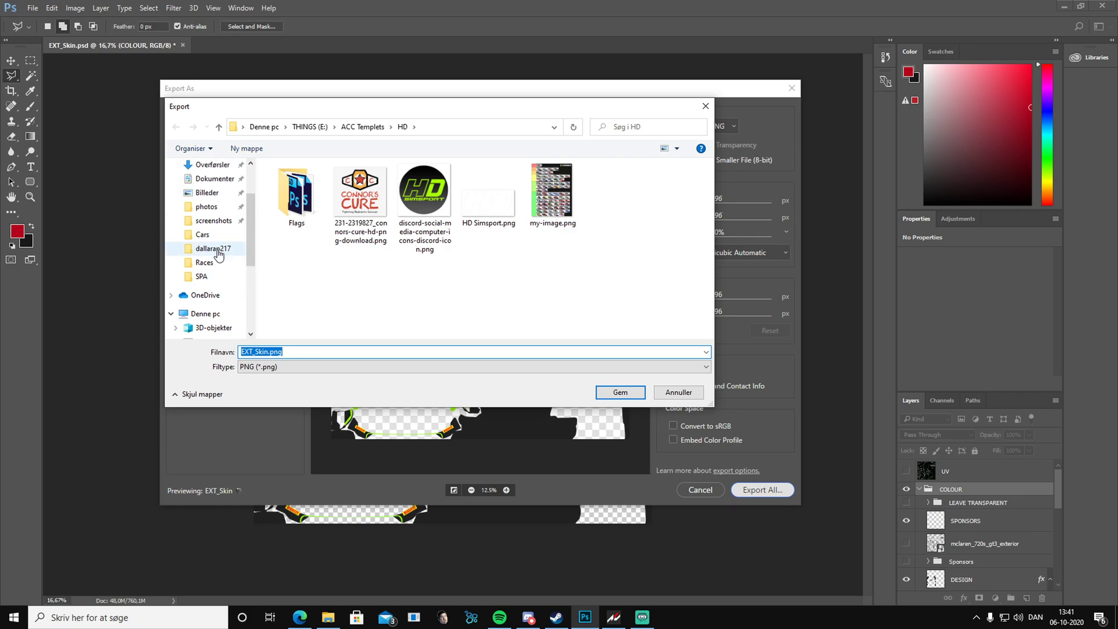
pyautogui.scroll(3, 215, 252)
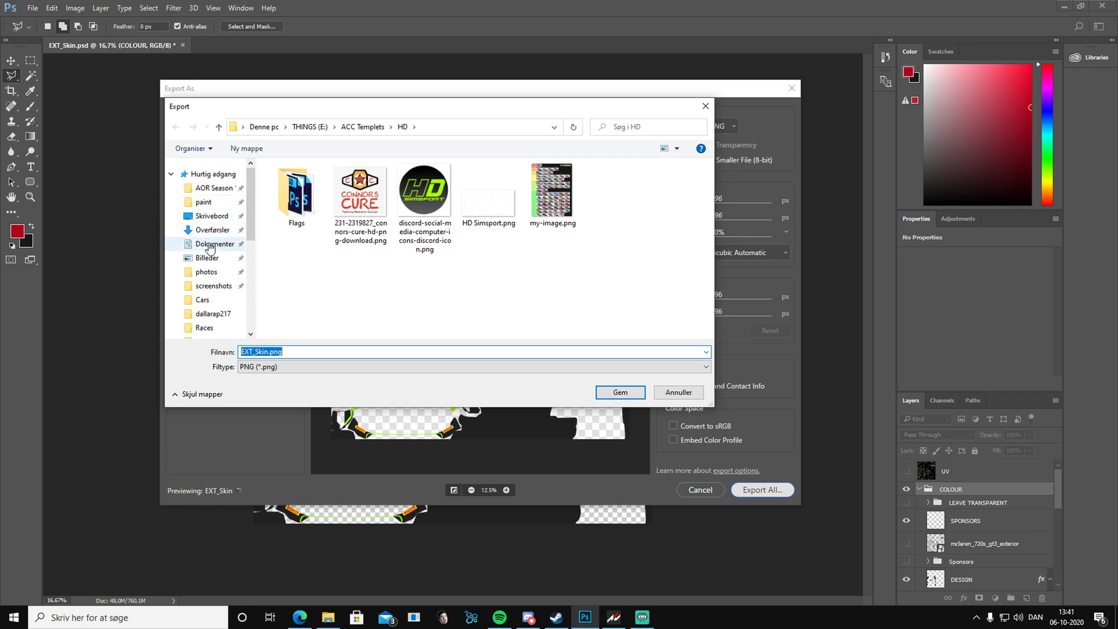
pyautogui.click(211, 246)
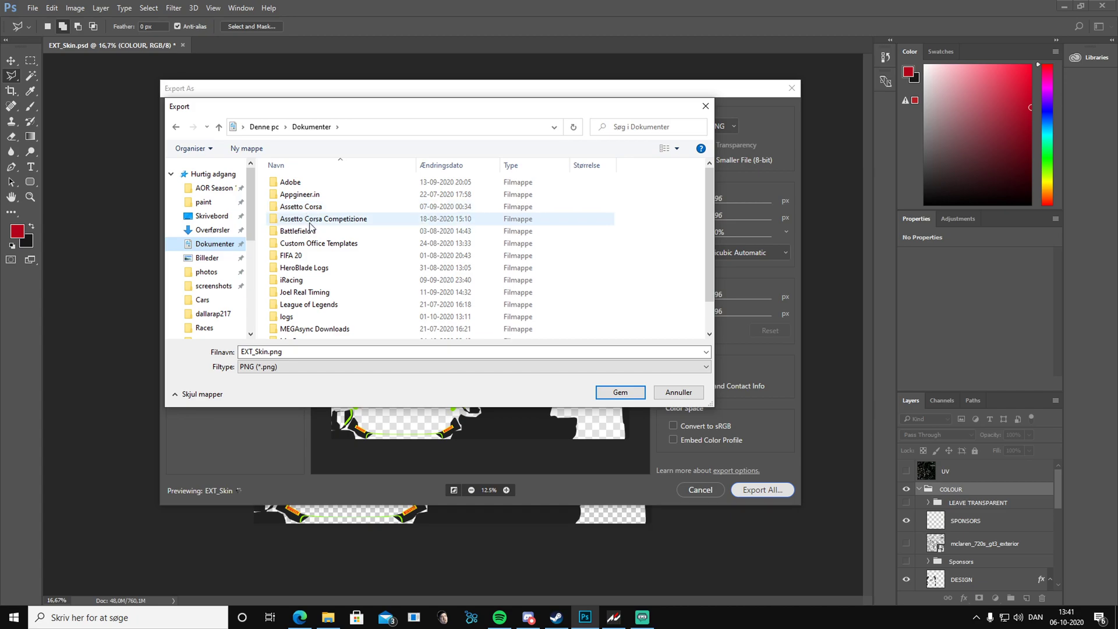
pyautogui.doubleClick(307, 220)
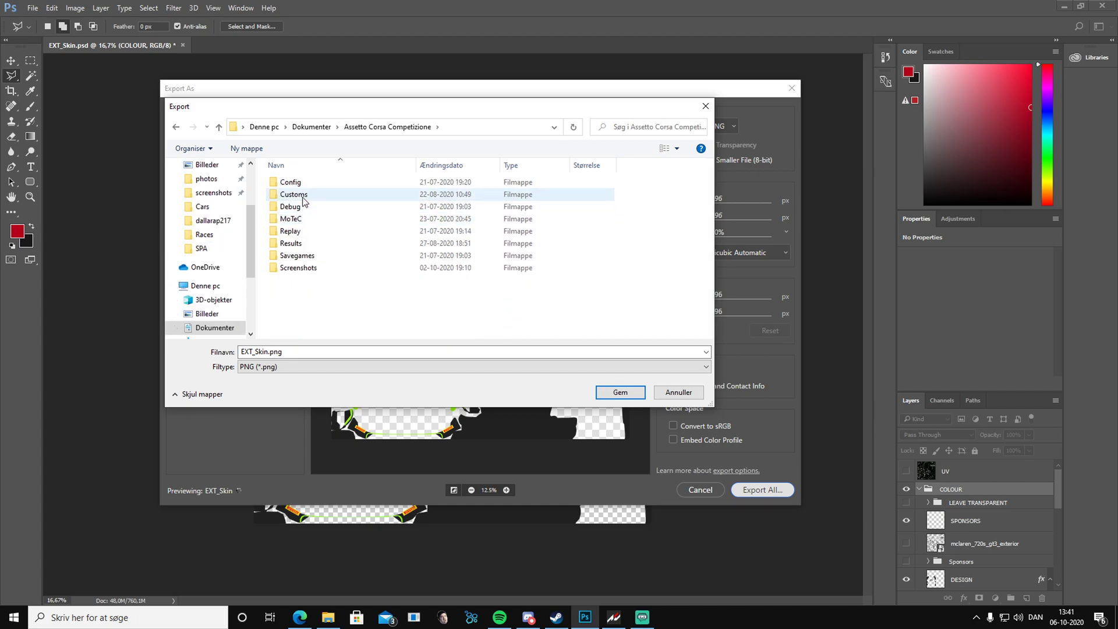
pyautogui.doubleClick(304, 183)
pyautogui.hotkey('alt', 'Left')
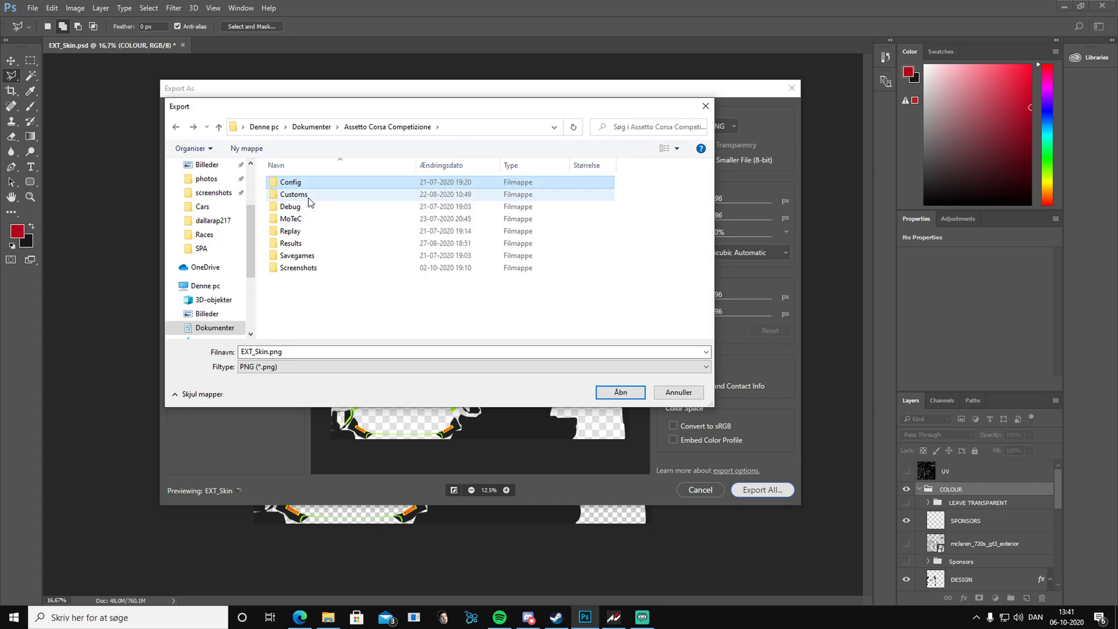
pyautogui.doubleClick(312, 196)
pyautogui.click(303, 221)
pyautogui.doubleClick(302, 220)
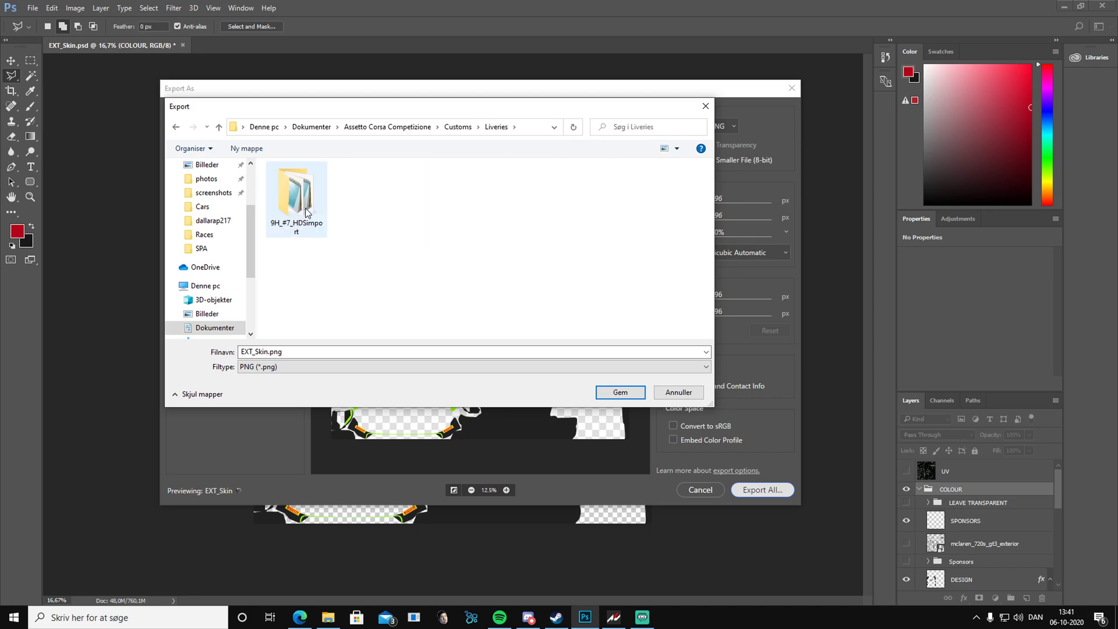
pyautogui.doubleClick(307, 211)
pyautogui.click(298, 367)
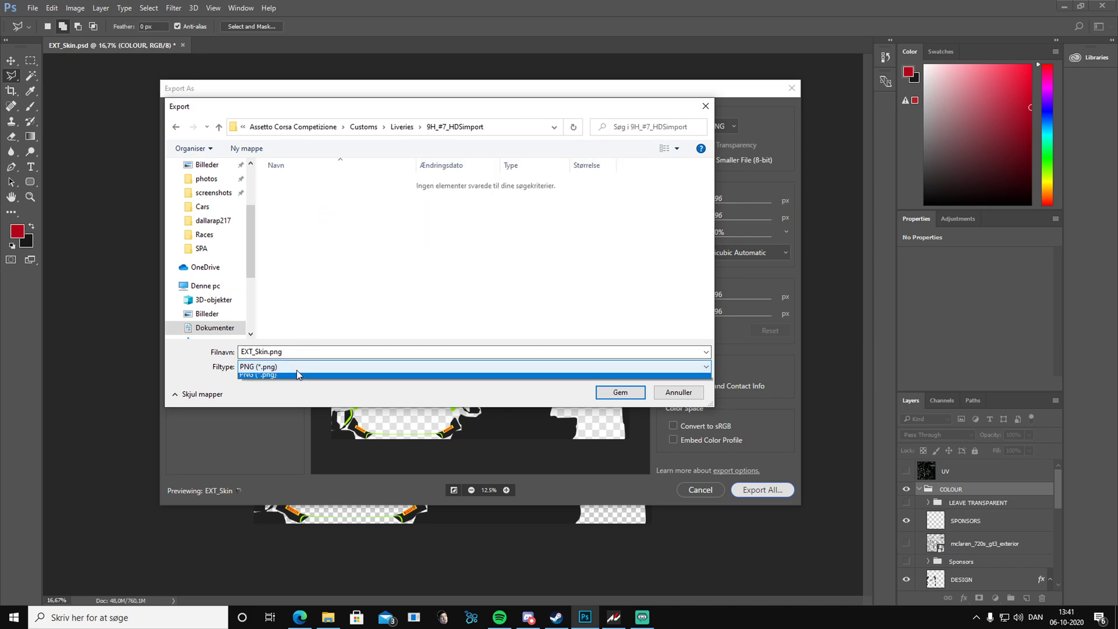
pyautogui.click(299, 377)
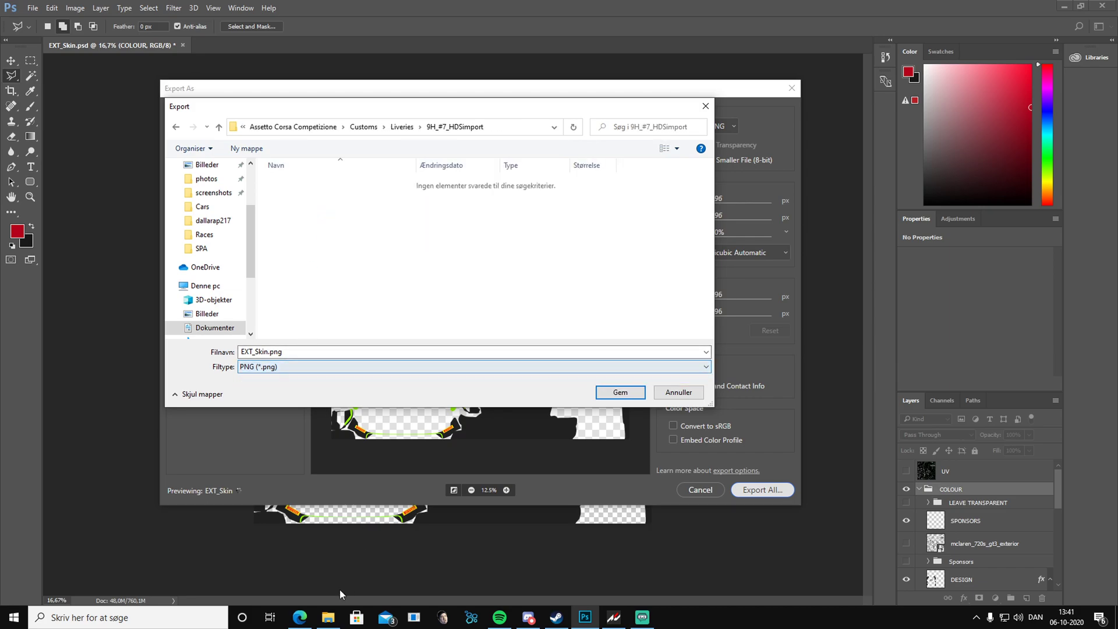
# Copy the base name of decals.json in File Explorer, use it as the export file name and save the image as decals.png
pyautogui.click(326, 619)
pyautogui.click(506, 182)
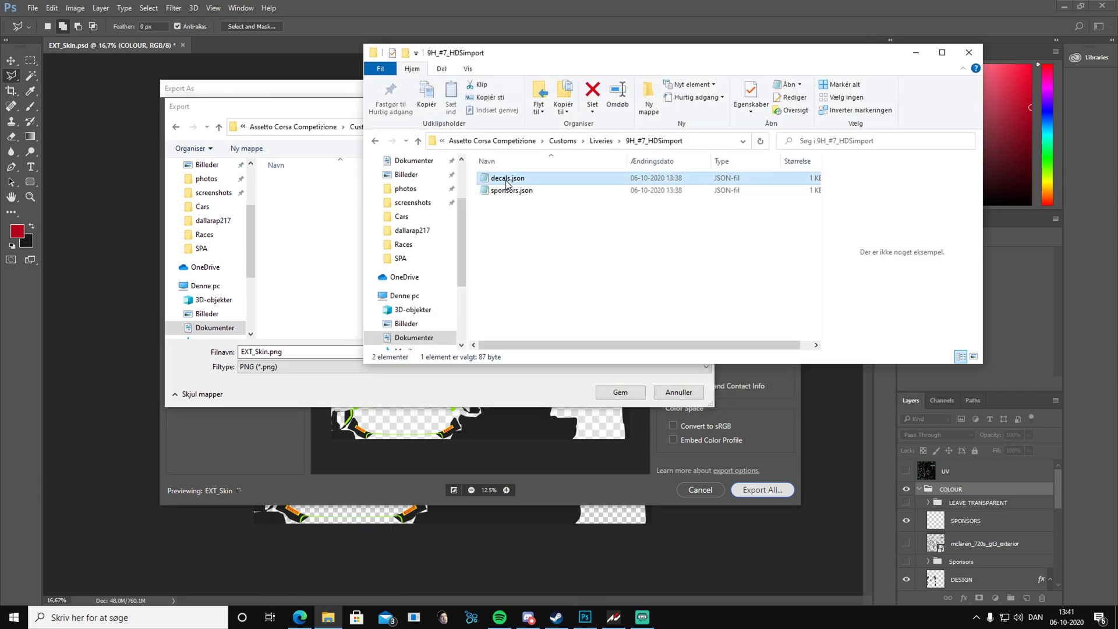
pyautogui.rightClick(507, 182)
pyautogui.click(551, 453)
pyautogui.hotkey('ctrl', 'c')
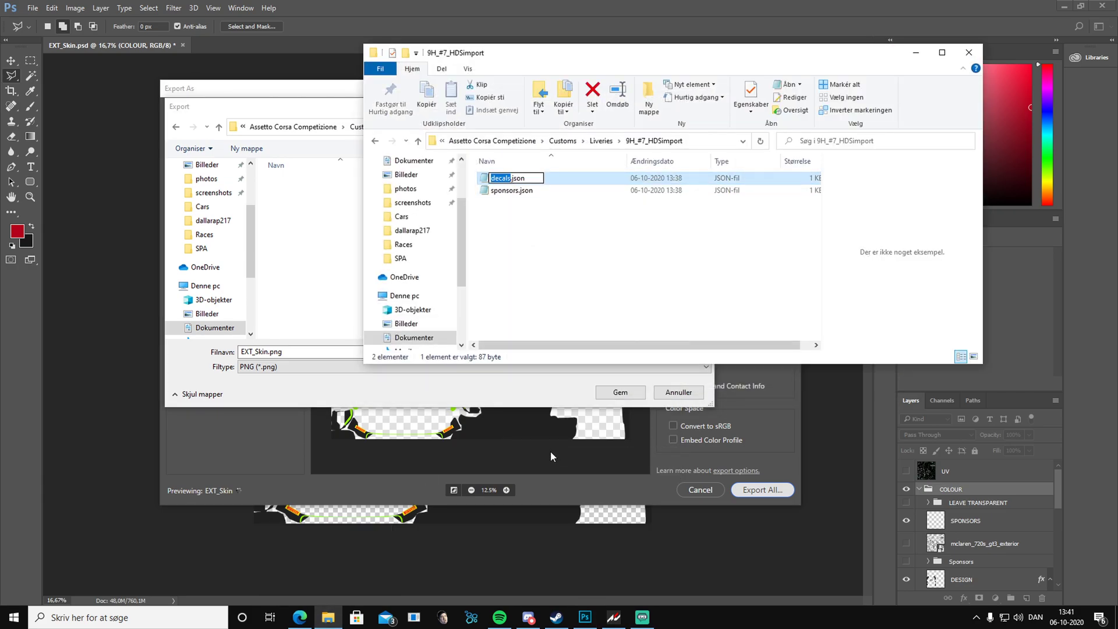
pyautogui.click(290, 352)
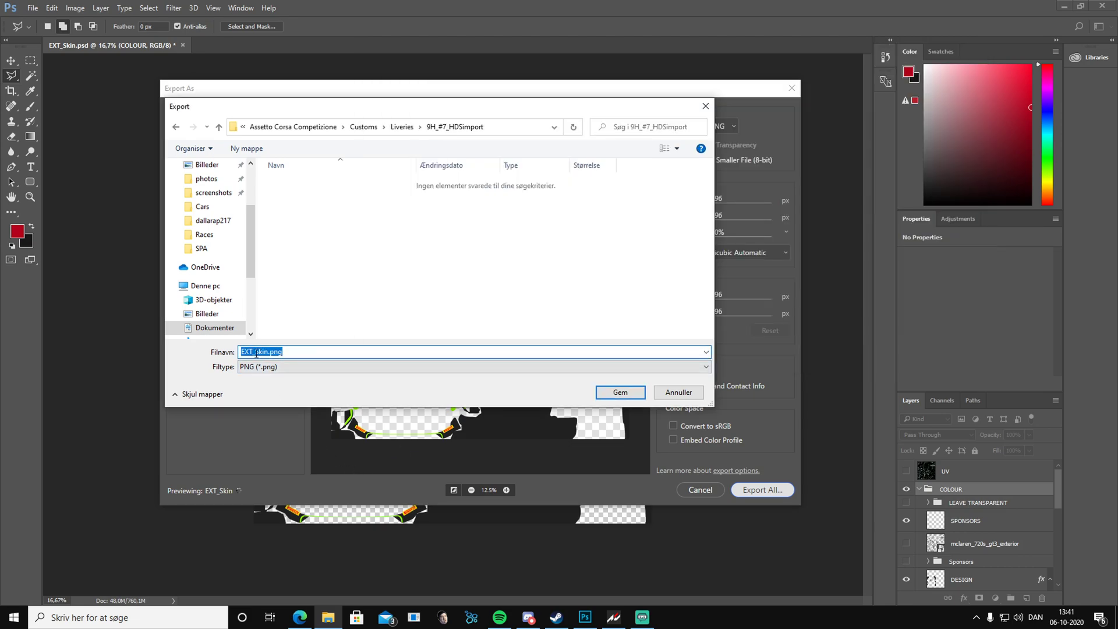
pyautogui.hotkey('ctrl', 'v')
pyautogui.click(302, 399)
pyautogui.click(620, 393)
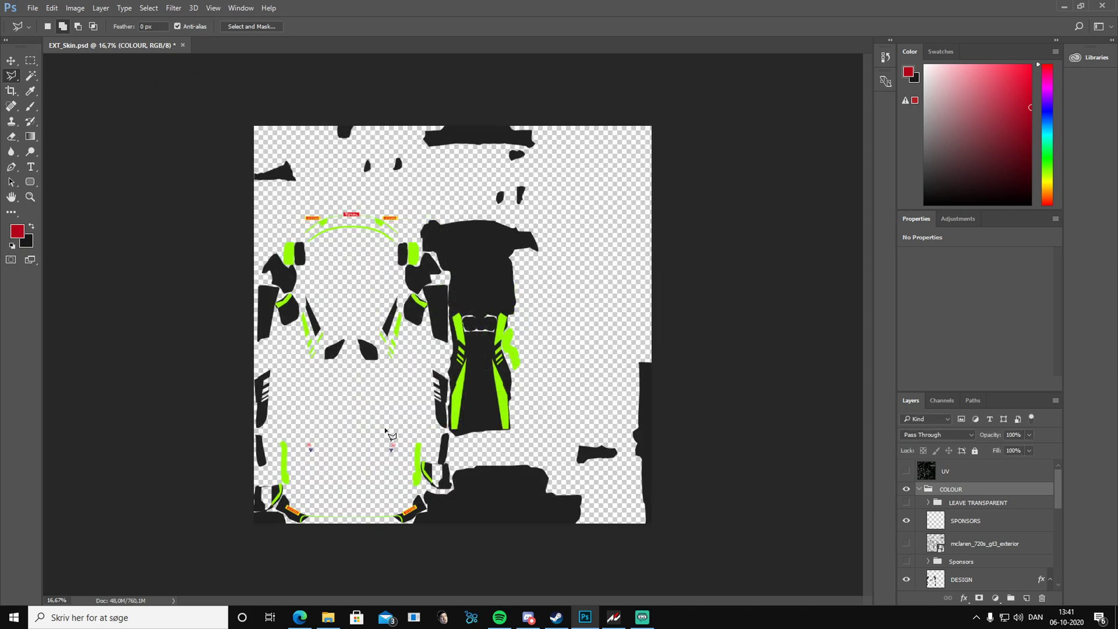
# Switch to Assetto Corsa Competizione with File Explorer in front and check the exported decals.png in the 9H_#7_HDSimport folder
pyautogui.click(613, 617)
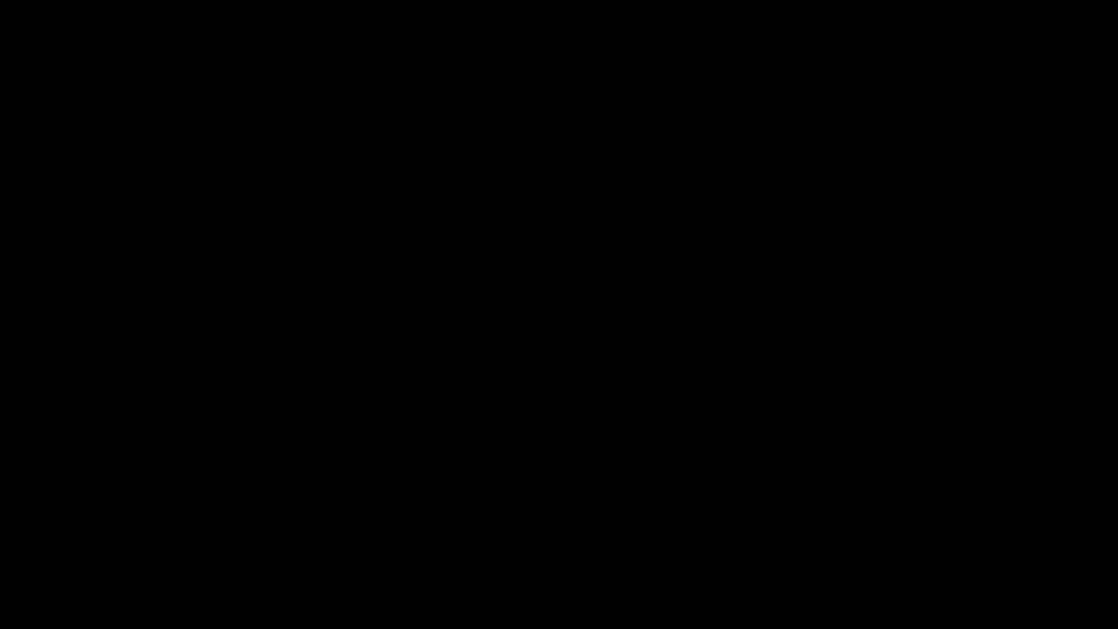
pyautogui.click(526, 191)
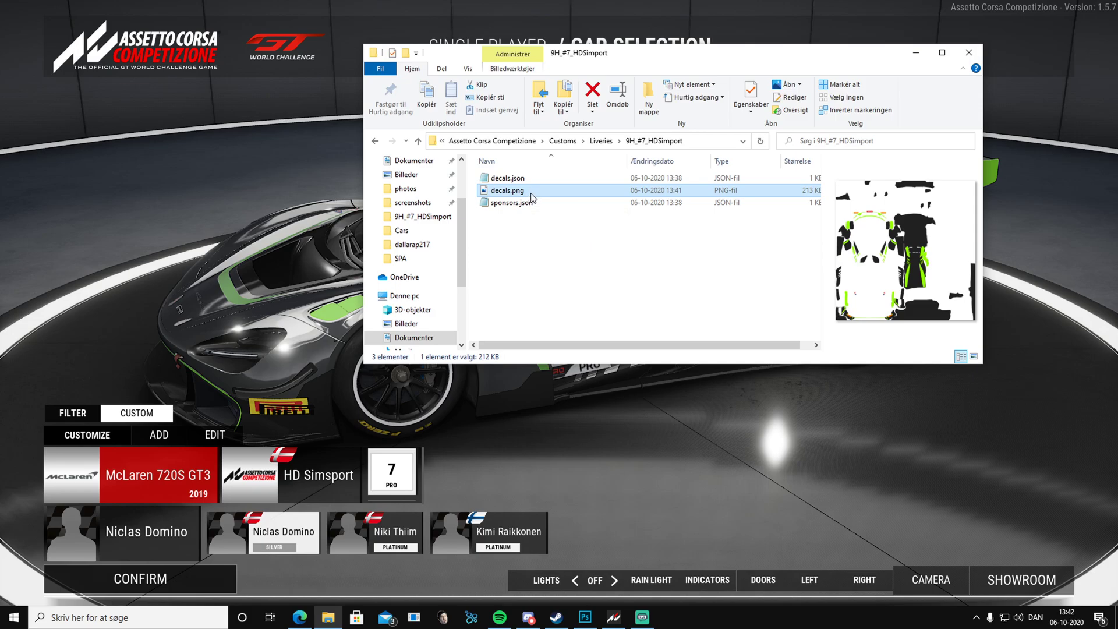
pyautogui.click(536, 228)
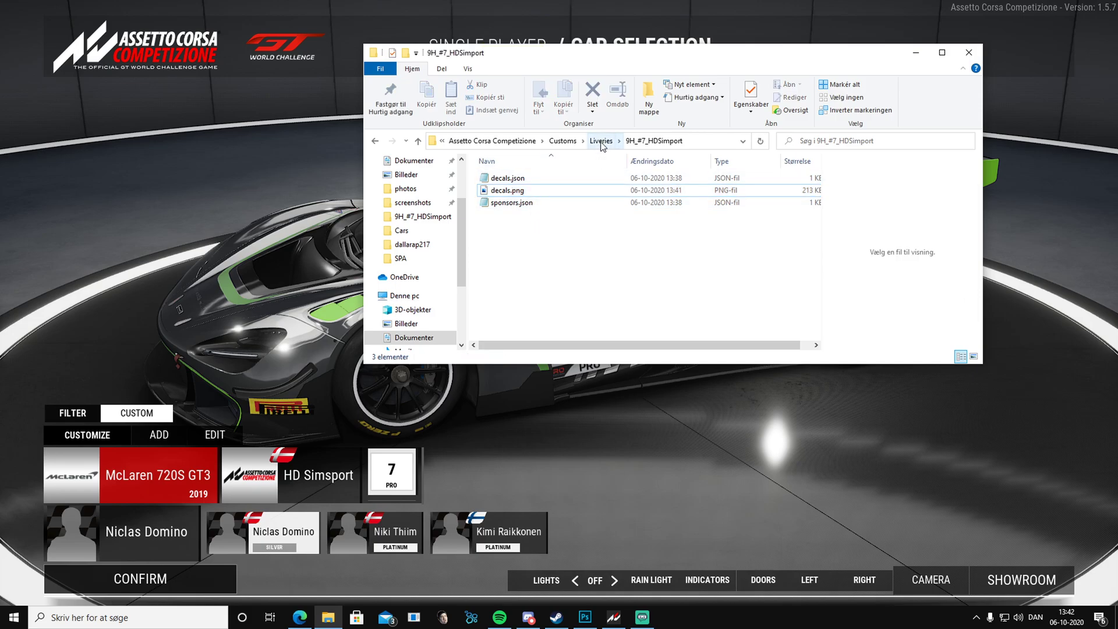
# Open a second File Explorer window and move it and the 9H_#7_HDSimport window apart so both folder views are accessible
pyautogui.rightClick(326, 626)
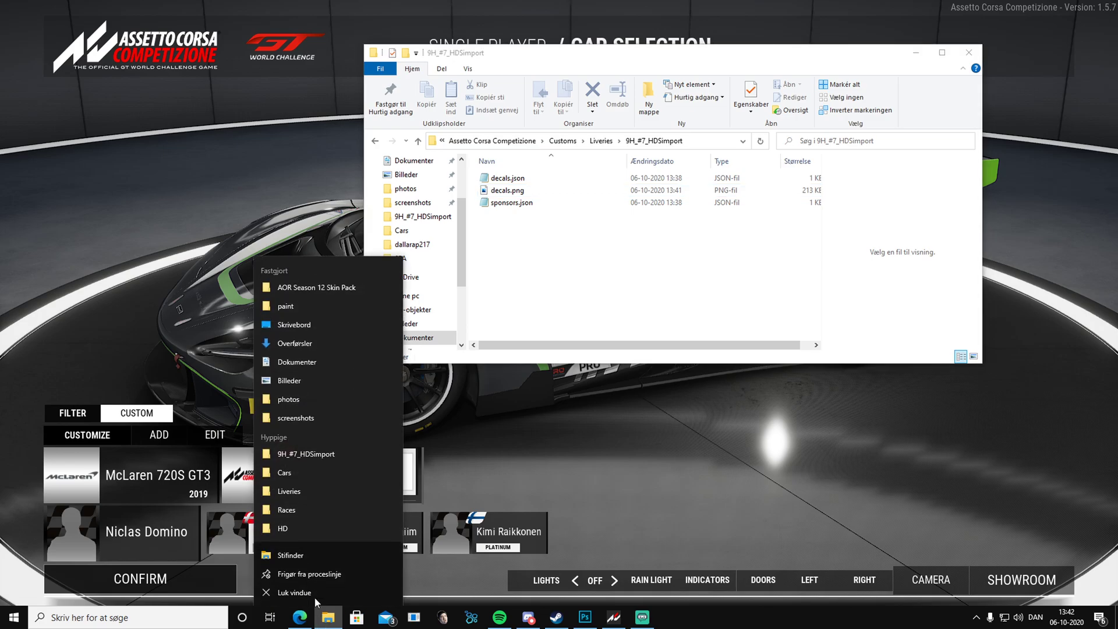
pyautogui.click(304, 565)
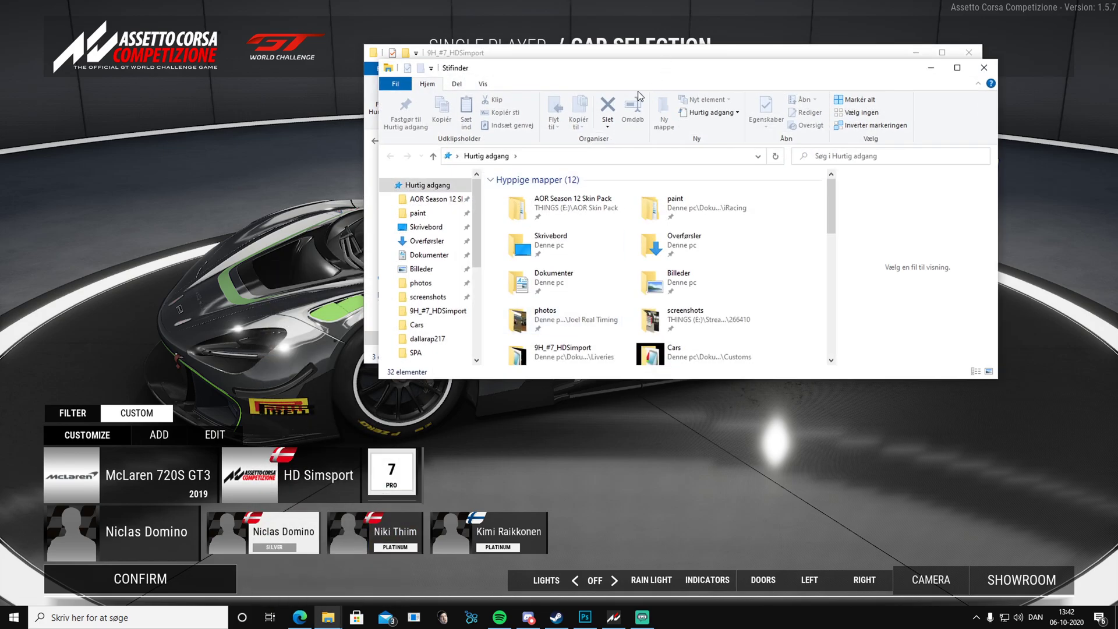
pyautogui.moveTo(596, 77); pyautogui.dragTo(276, 187)
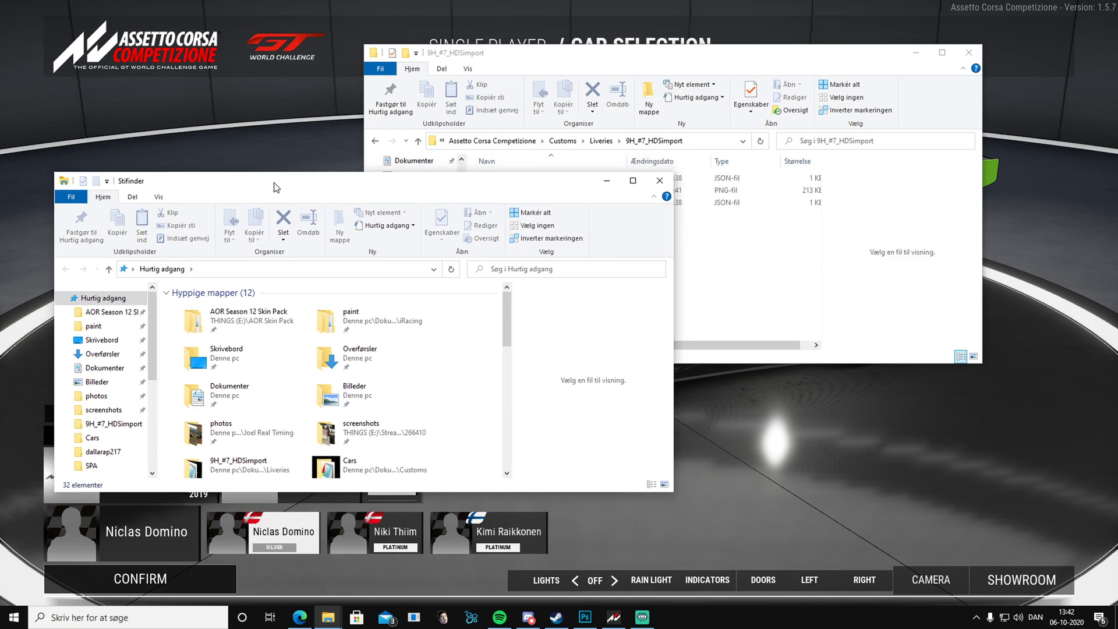
pyautogui.moveTo(641, 58); pyautogui.dragTo(860, 62)
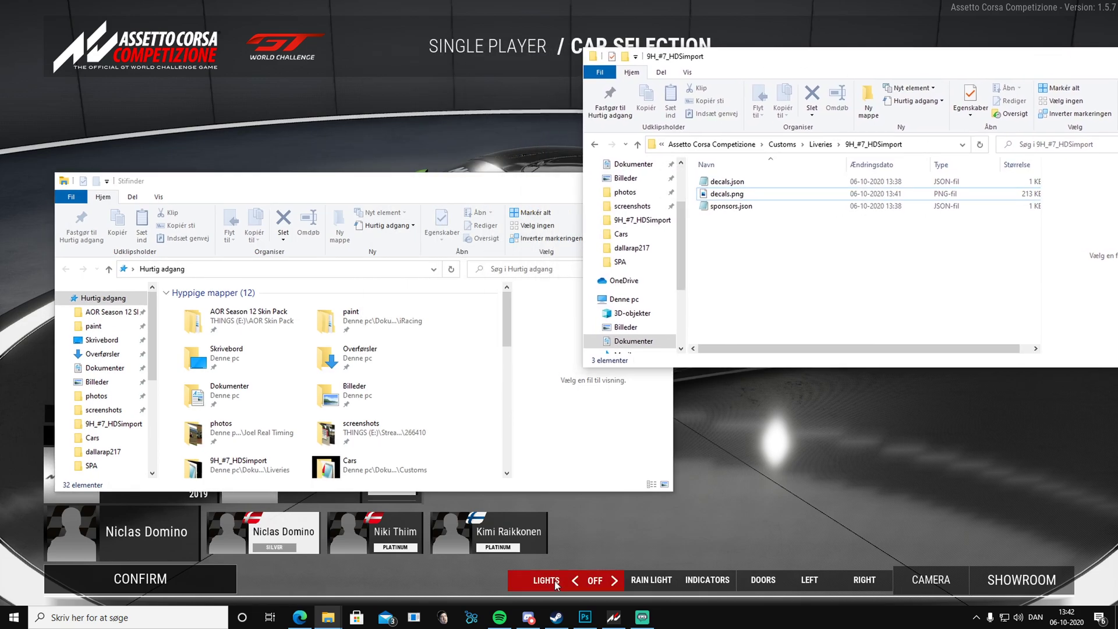
# Switch to the forum thread in the browser and review the file packing instructions for the Customs, Cars and Liveries folders
pyautogui.click(299, 618)
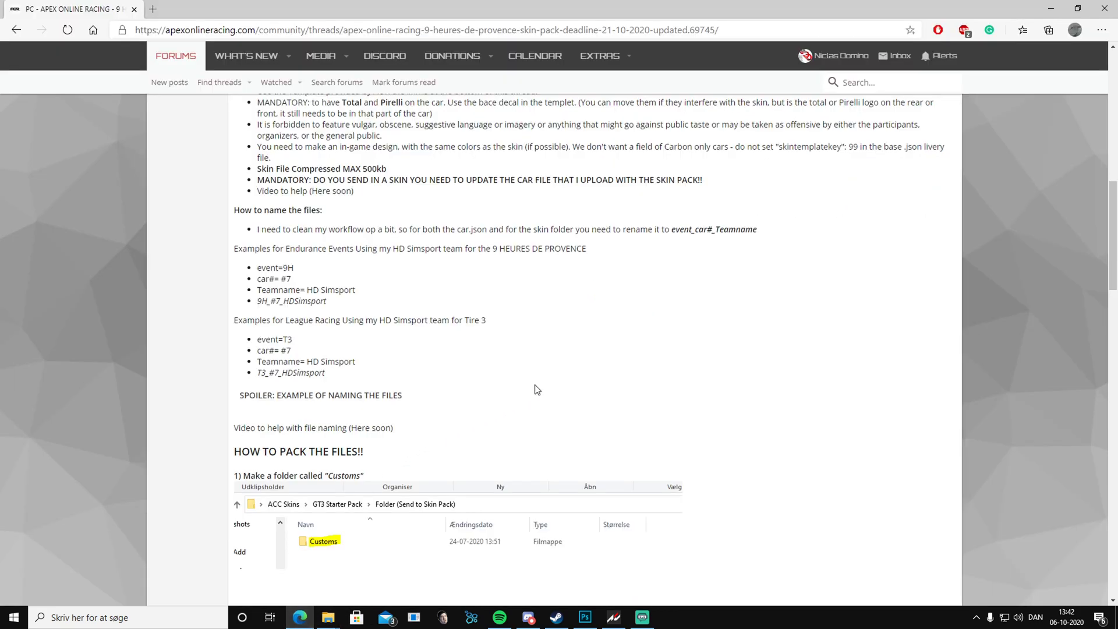
pyautogui.scroll(-4, 536, 389)
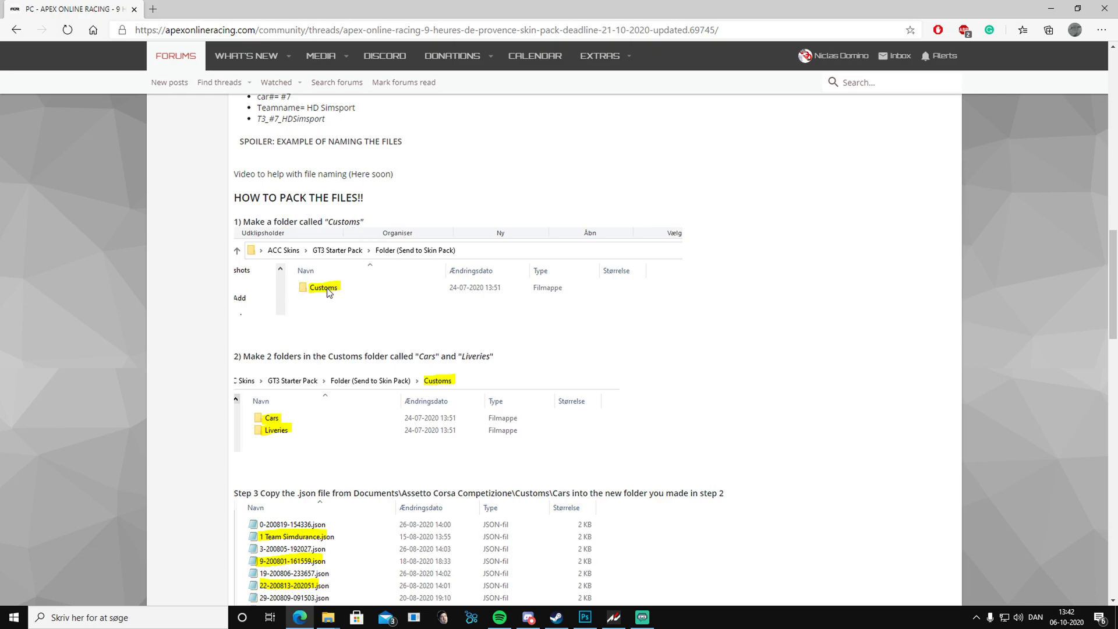
pyautogui.scroll(-4, 314, 274)
pyautogui.scroll(4, 327, 267)
pyautogui.scroll(-3, 345, 269)
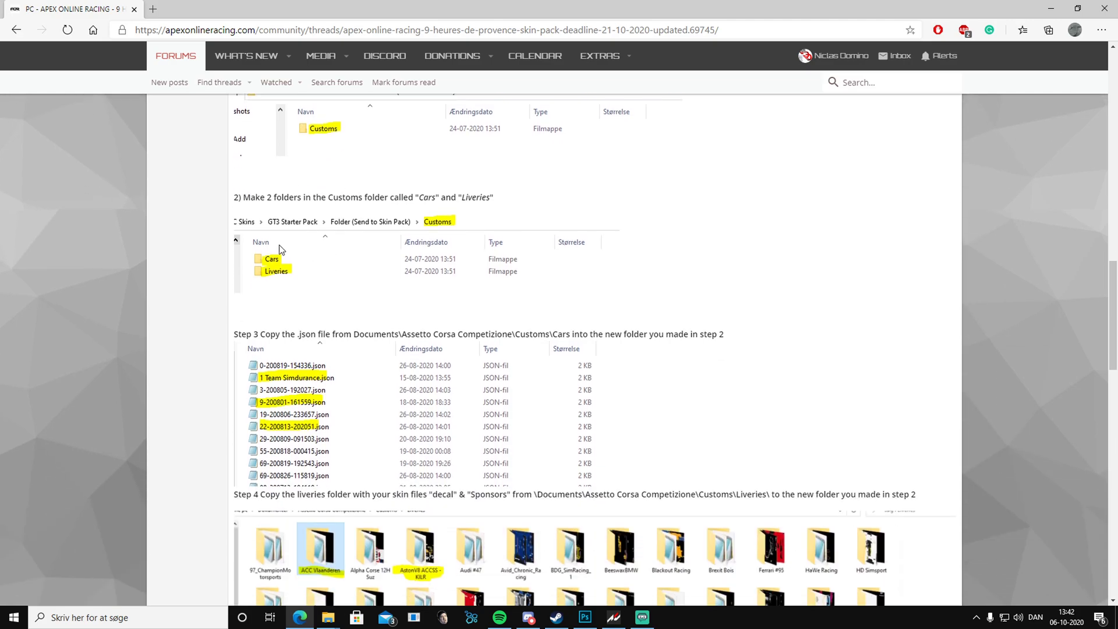
pyautogui.scroll(2, 293, 152)
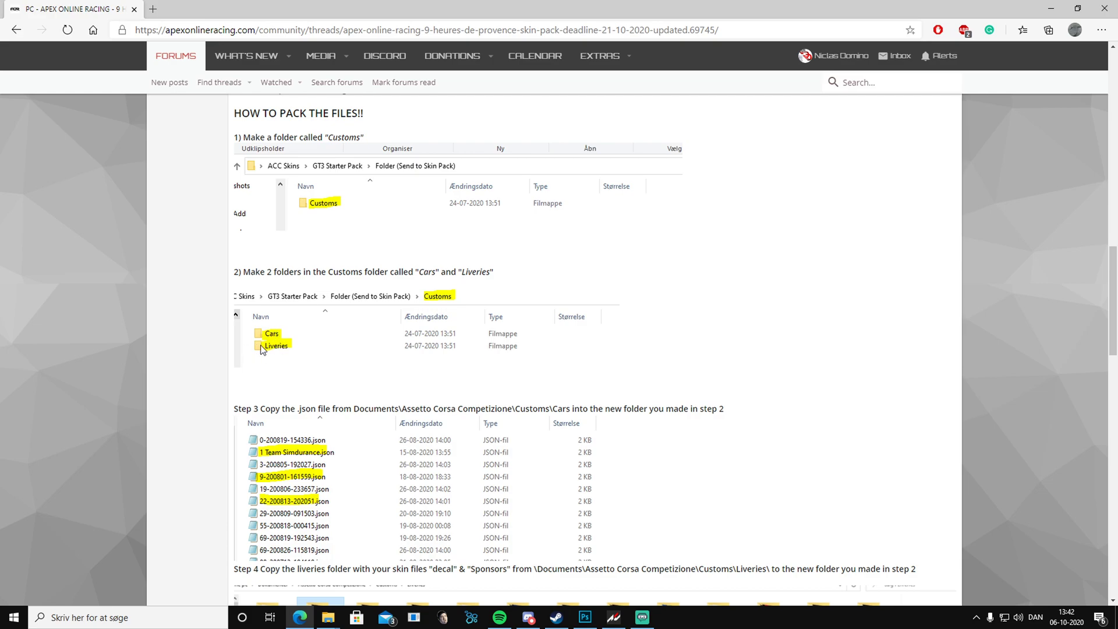
pyautogui.scroll(-2, 262, 347)
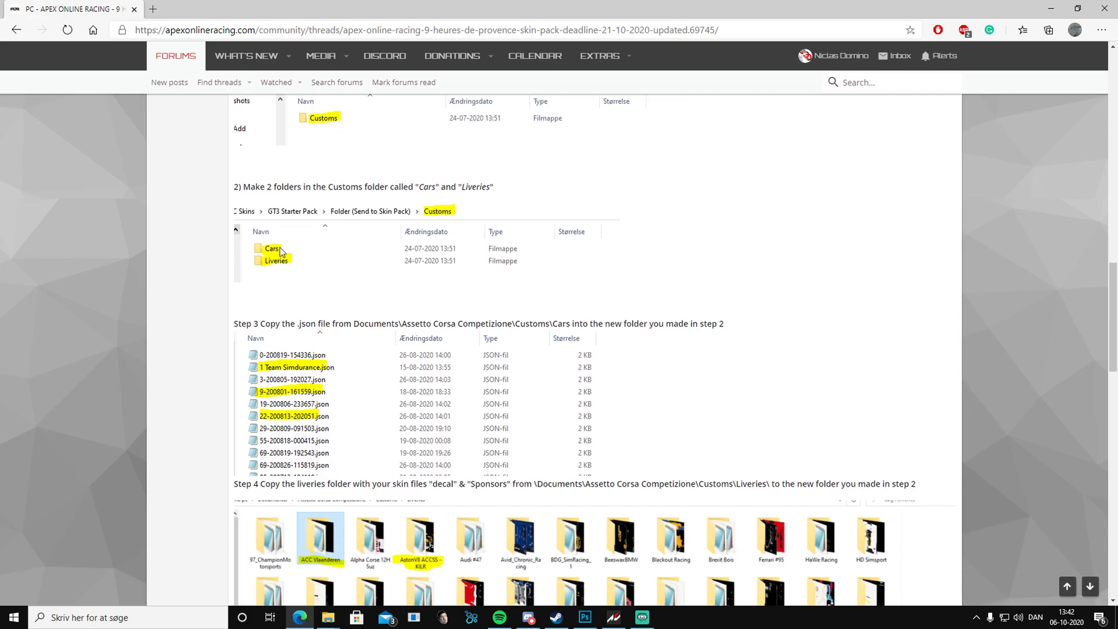
pyautogui.scroll(-2, 284, 366)
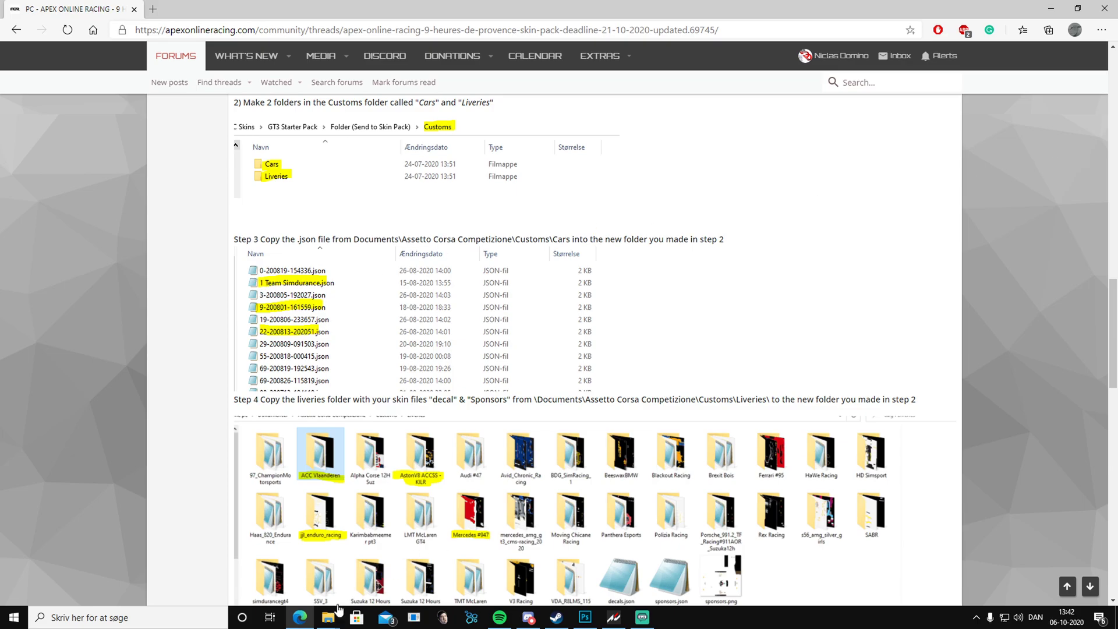
# Switch to File Explorer, go from 9H_#7_HDSimport to the Customs Cars folder and select 9H_#7_HDSimport.json
pyautogui.moveTo(328, 616)
pyautogui.click(280, 578)
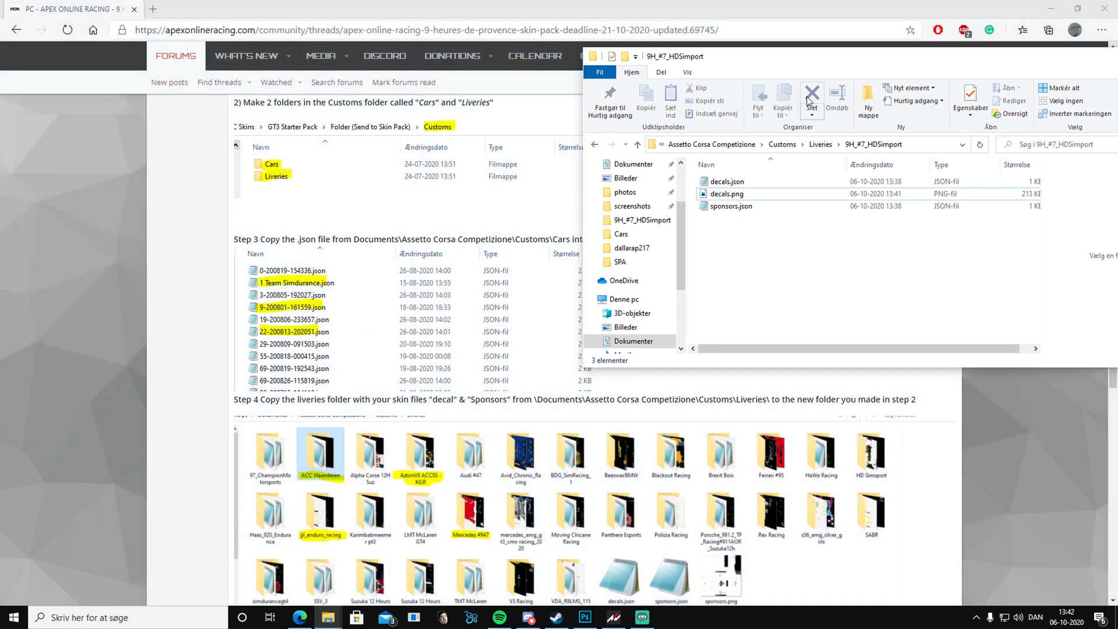
pyautogui.click(821, 146)
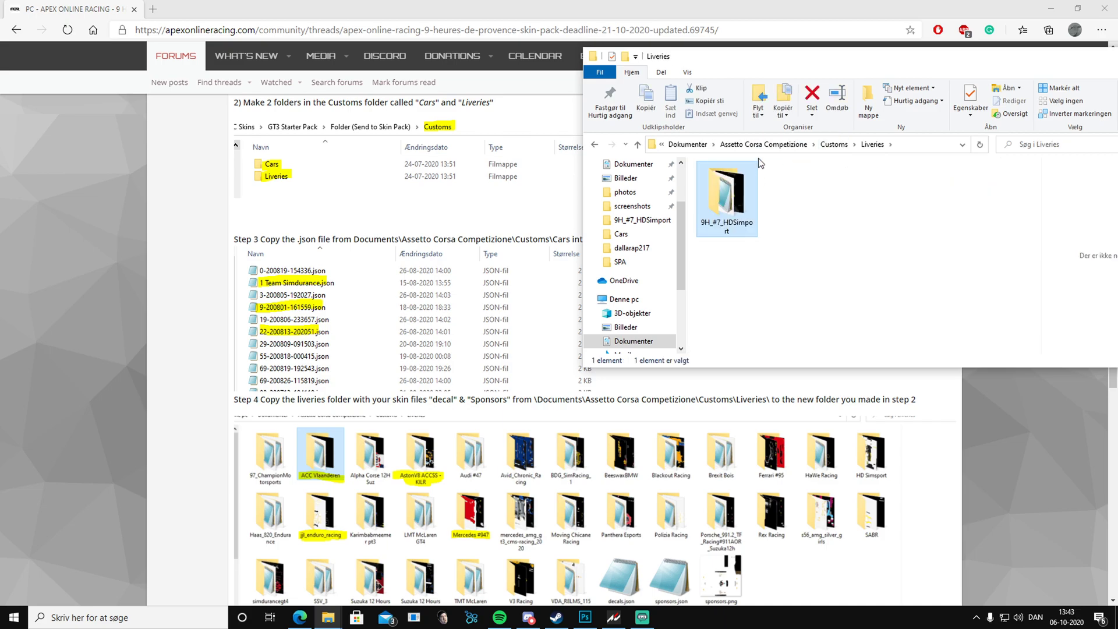
pyautogui.click(824, 145)
pyautogui.doubleClick(732, 180)
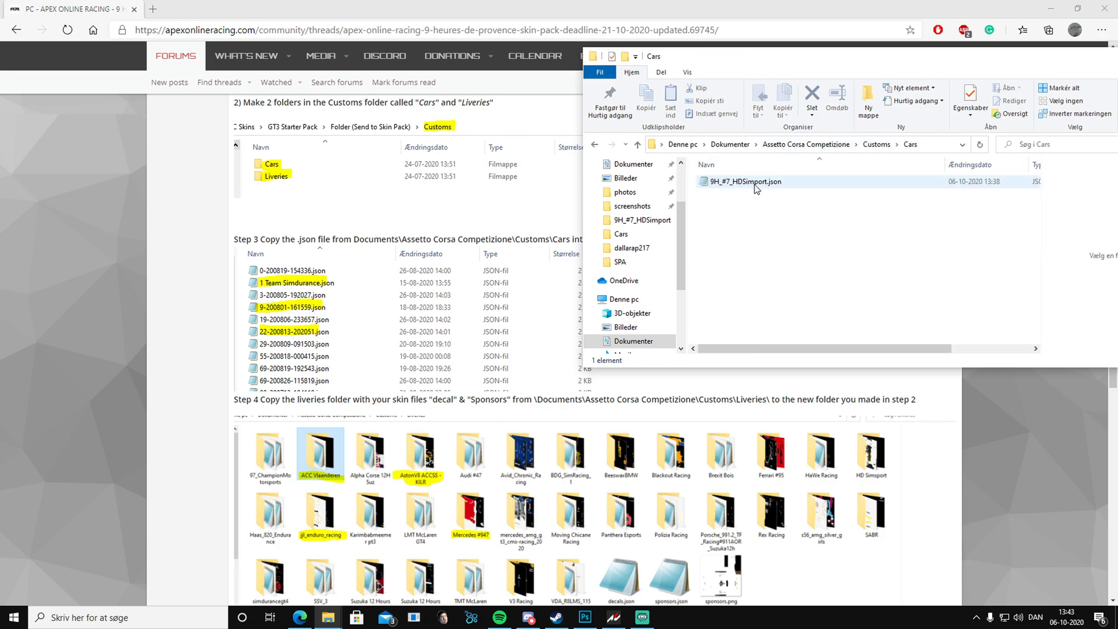
pyautogui.click(776, 182)
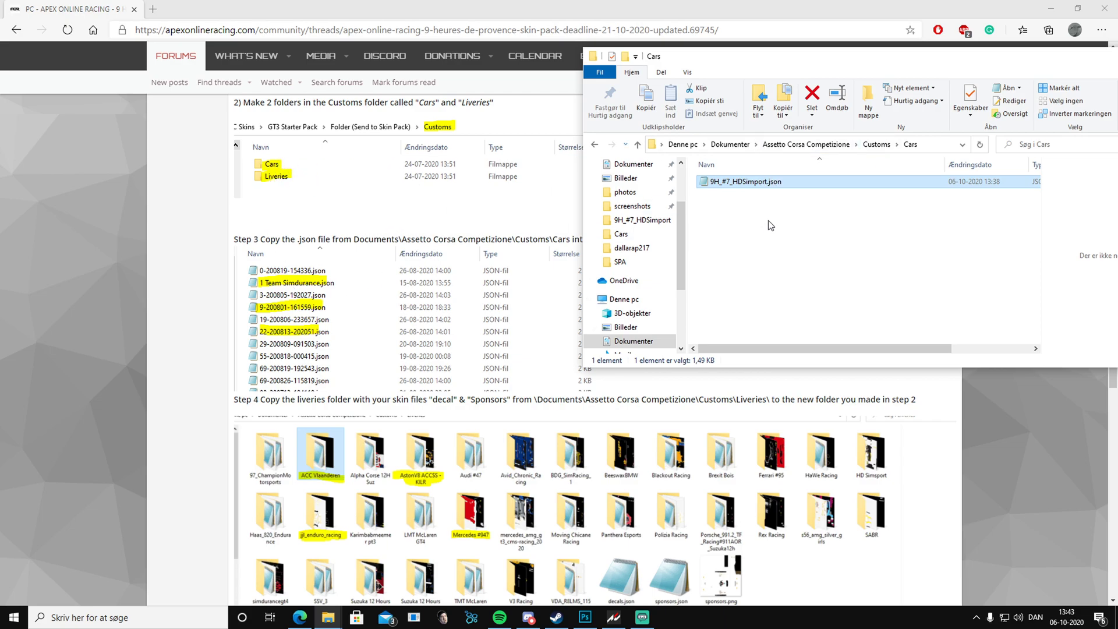
# Open the Customs Liveries folder, check the files inside 9H_#7_HDSimport and return to Liveries
pyautogui.click(877, 144)
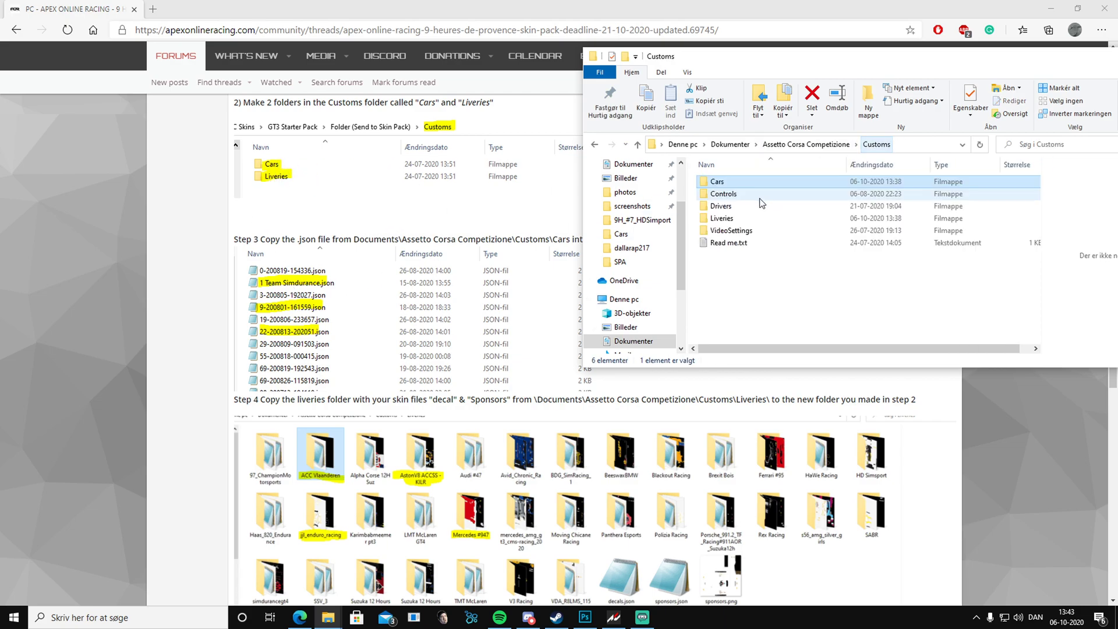
pyautogui.doubleClick(736, 217)
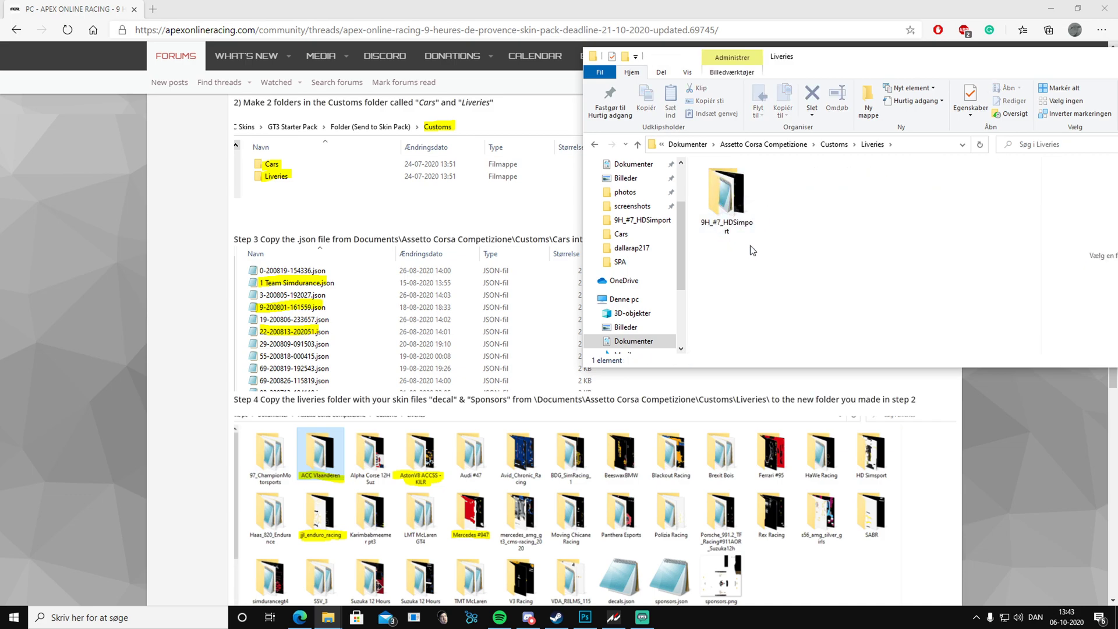
pyautogui.doubleClick(717, 206)
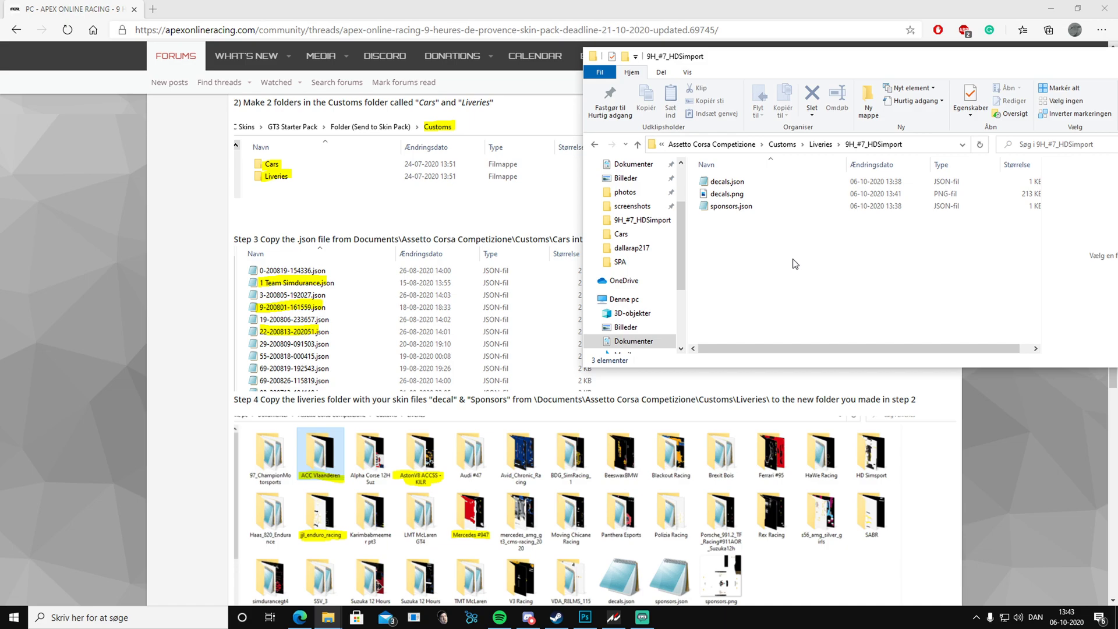
pyautogui.press('BackSpace')
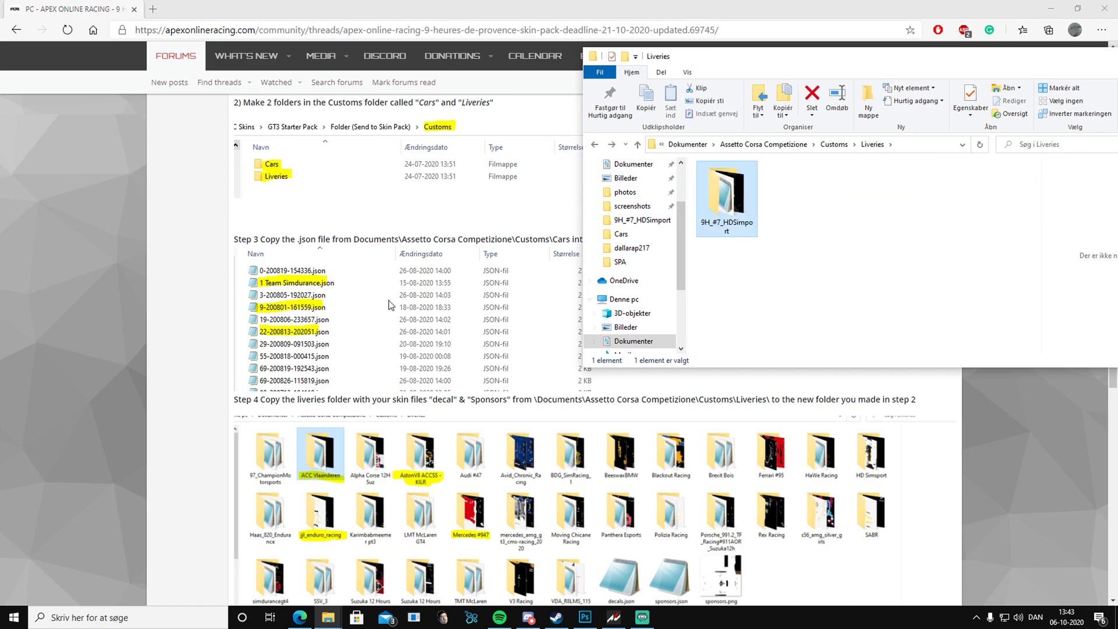
# Open the Skin Submission form from the thread's download links and review its Team Name, AOR Forum Name and class questions
pyautogui.scroll(-1, 392, 306)
pyautogui.scroll(-5, 392, 308)
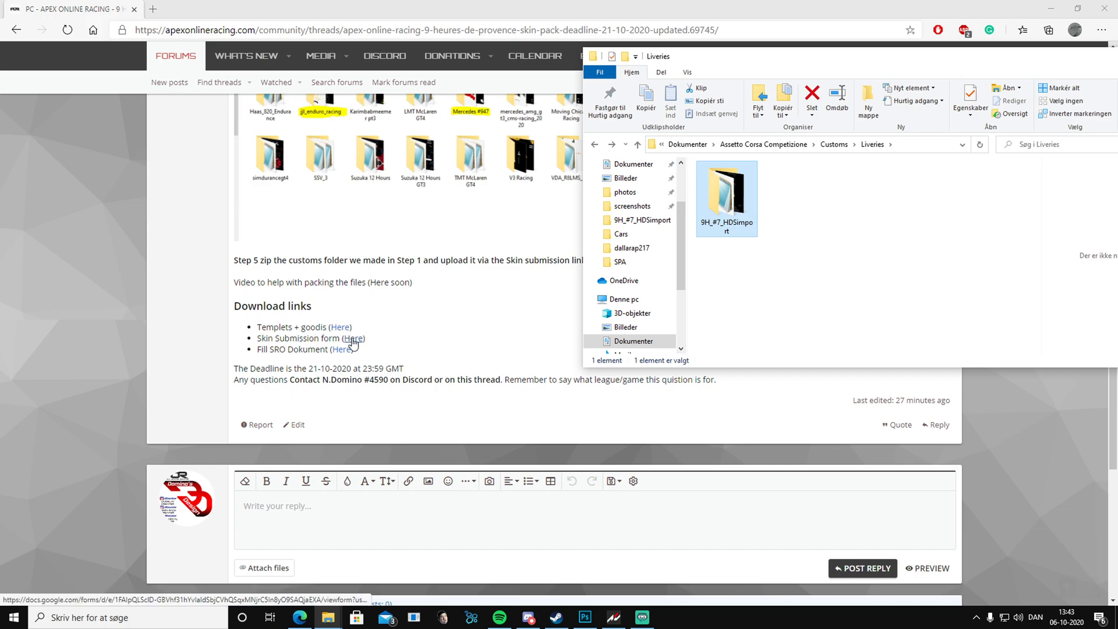
pyautogui.click(353, 338)
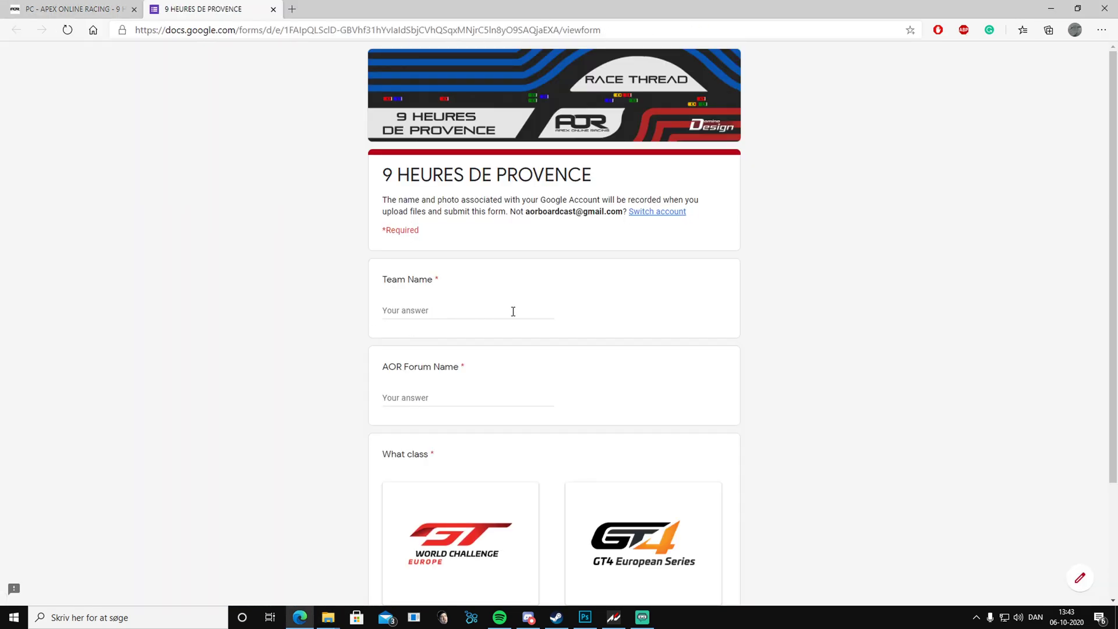
pyautogui.click(414, 309)
pyautogui.scroll(-1, 415, 314)
pyautogui.click(418, 320)
pyautogui.scroll(-1, 422, 318)
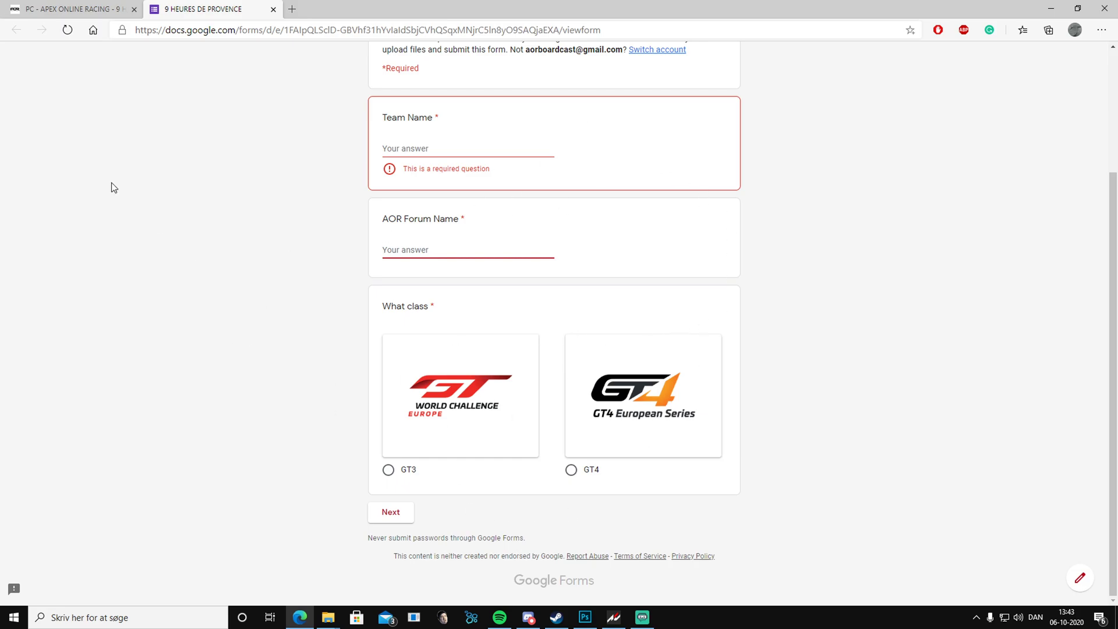
# Return to the forum thread and review the file naming and packing instructions through to the download links
pyautogui.click(69, 10)
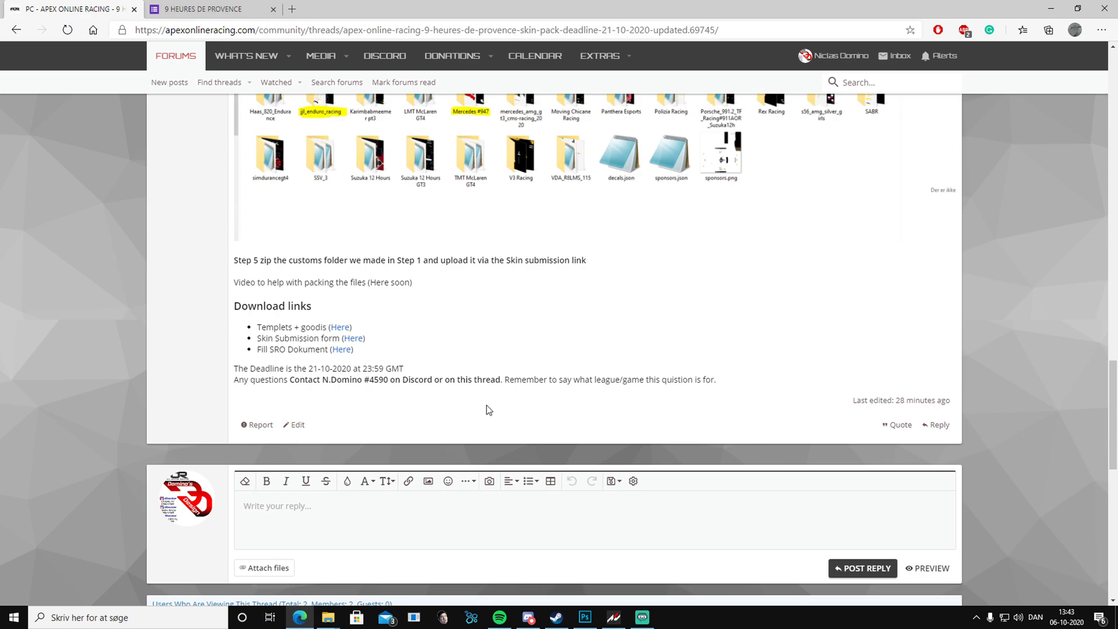
pyautogui.scroll(15, 488, 408)
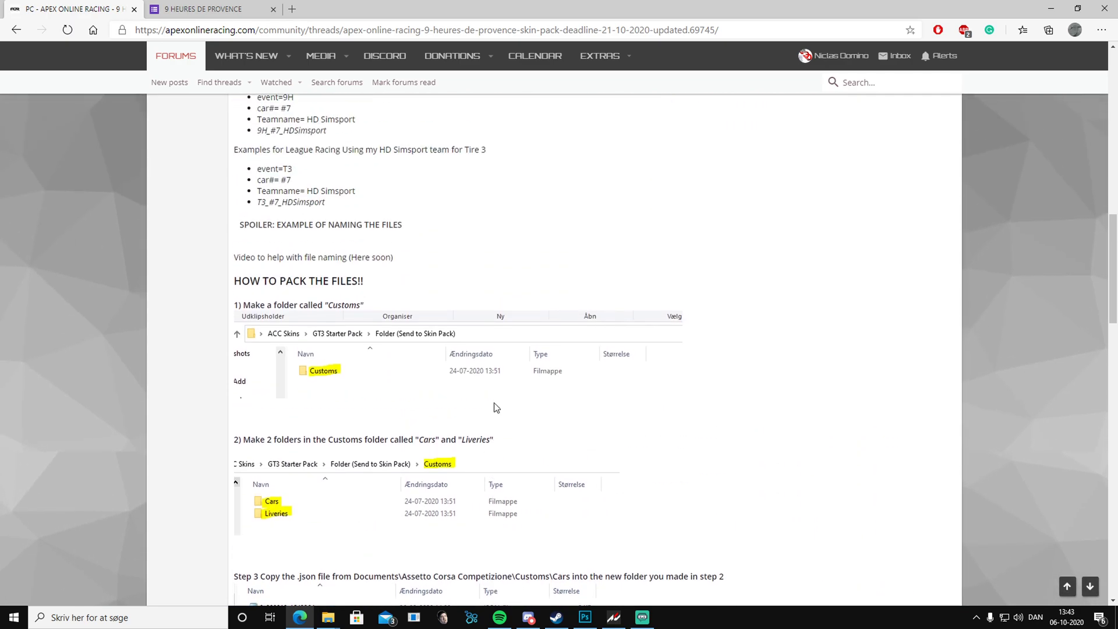
pyautogui.scroll(2, 507, 405)
pyautogui.scroll(-3, 506, 401)
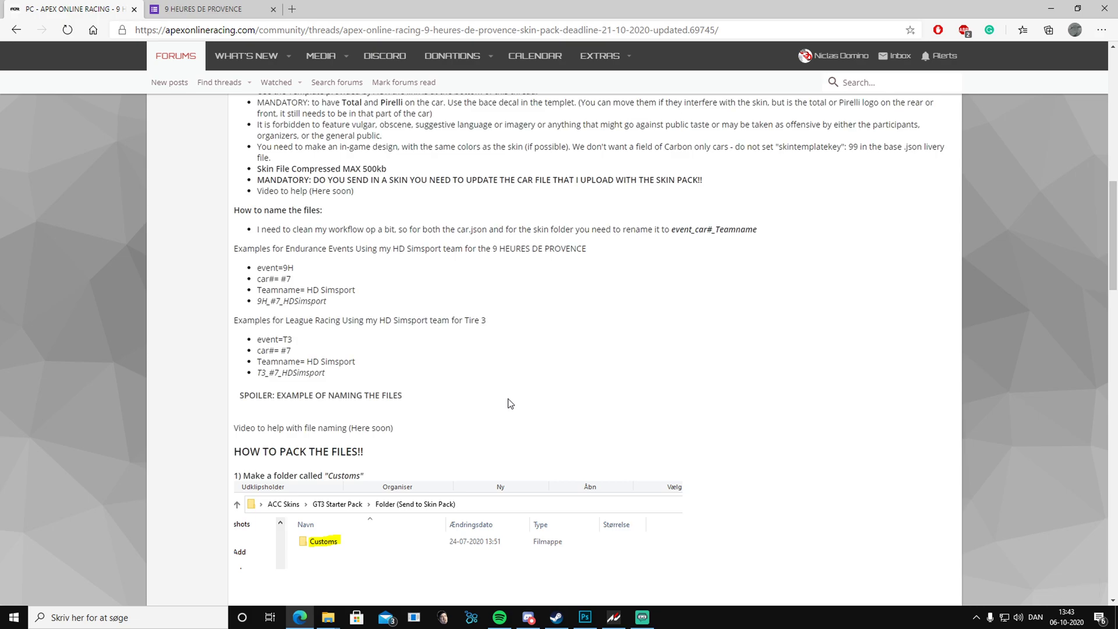
pyautogui.scroll(-18, 510, 403)
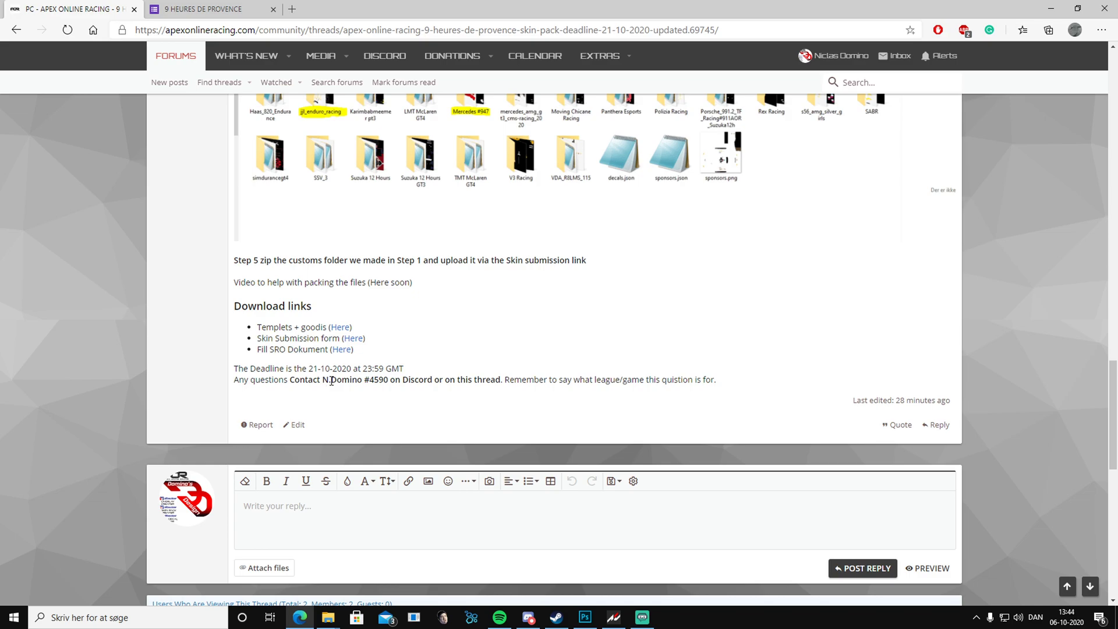
# Point out the Discord contact for questions and the submission deadline below the download links by highlighting their text
pyautogui.moveTo(324, 381); pyautogui.dragTo(400, 381)
pyautogui.click(373, 382)
pyautogui.click(368, 382)
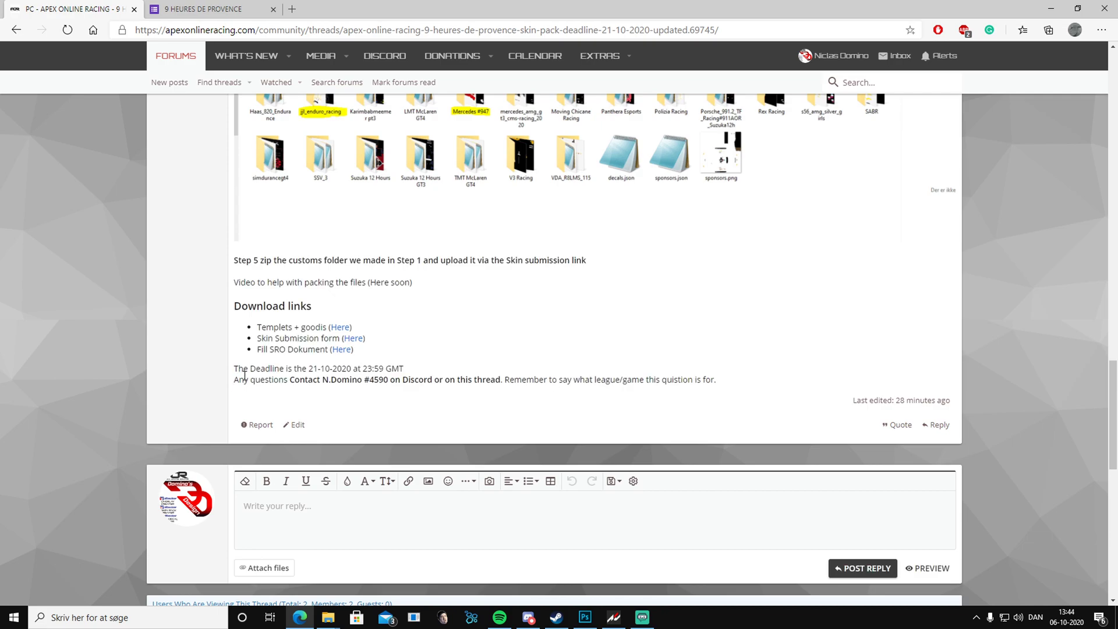
pyautogui.moveTo(246, 369); pyautogui.dragTo(344, 368)
pyautogui.click(311, 368)
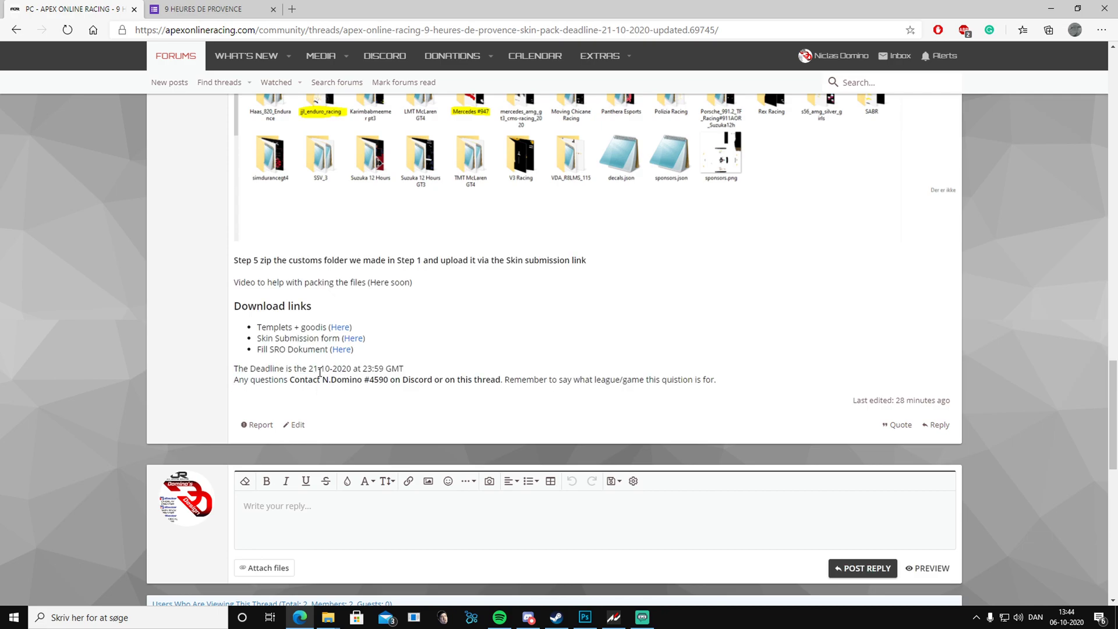